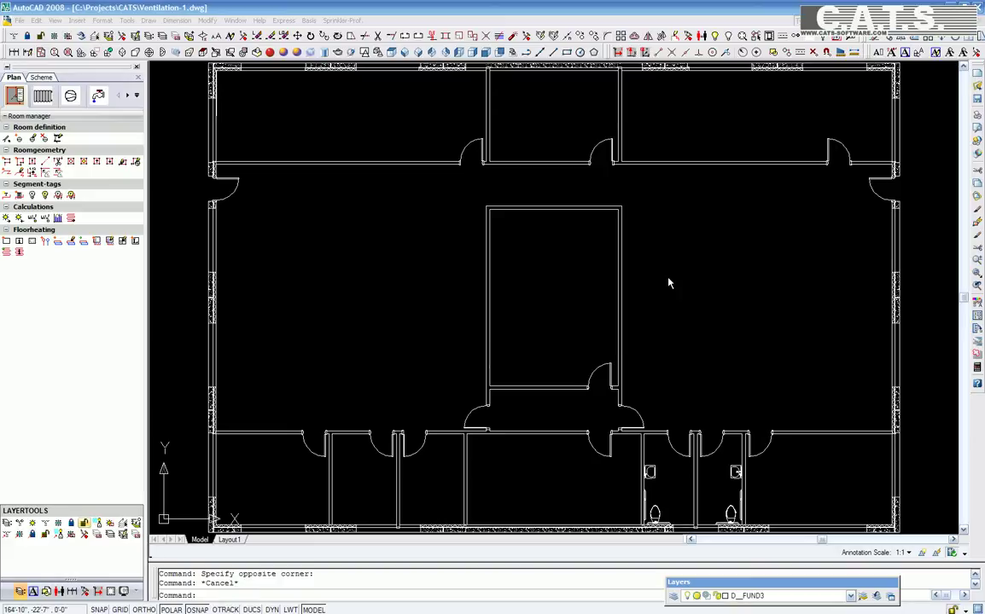
- Open the Ventilation module and list the ceiling diffusers in the Ventilation Pilot catalogue
{"action": "left_click", "coordinate": [669, 283]}
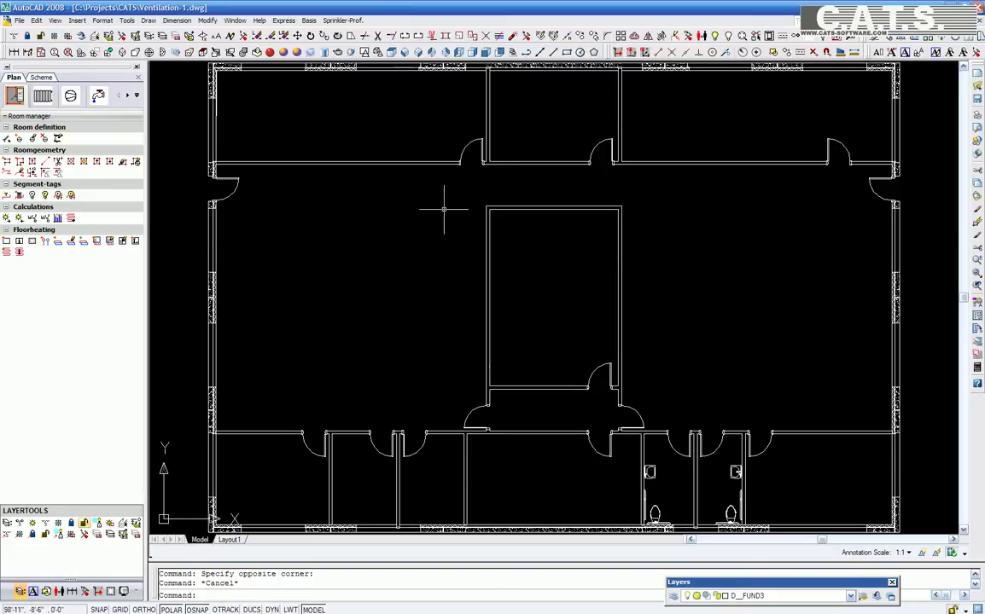
{"action": "left_click", "coordinate": [72, 98]}
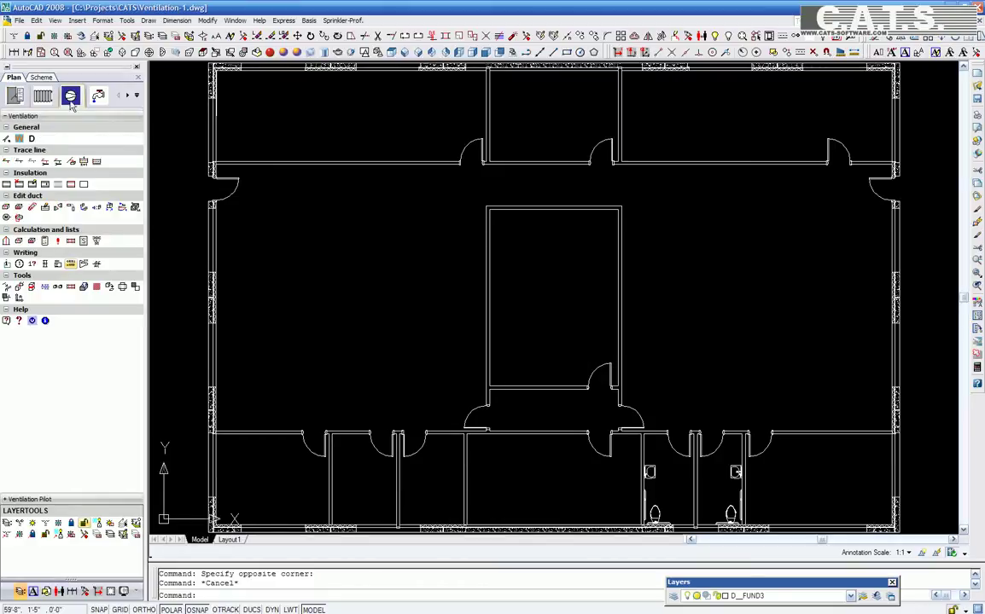
{"action": "left_click", "coordinate": [29, 499]}
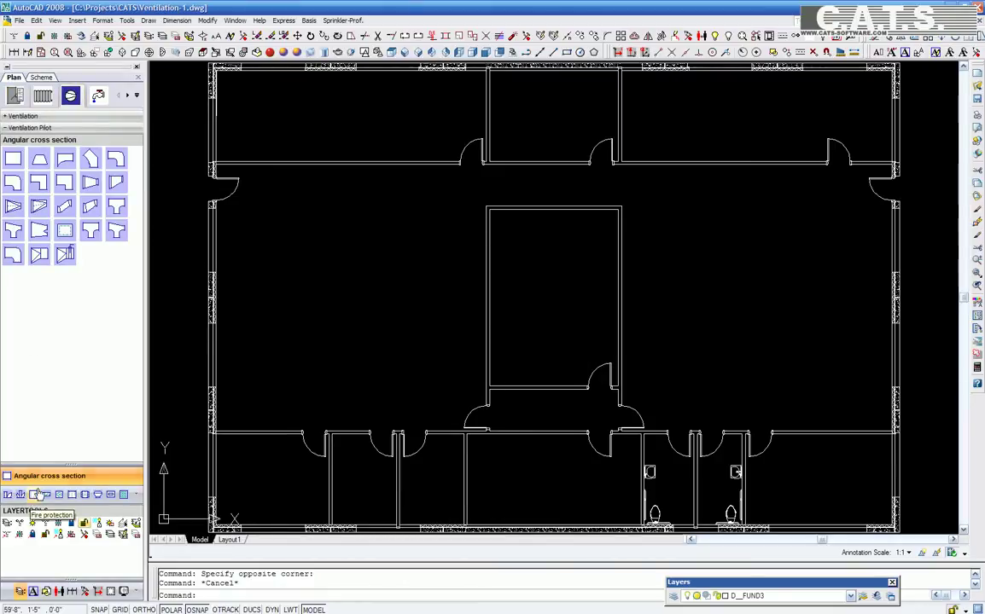
{"action": "left_click_drag", "start_coordinate": [67, 467], "coordinate": [69, 284]}
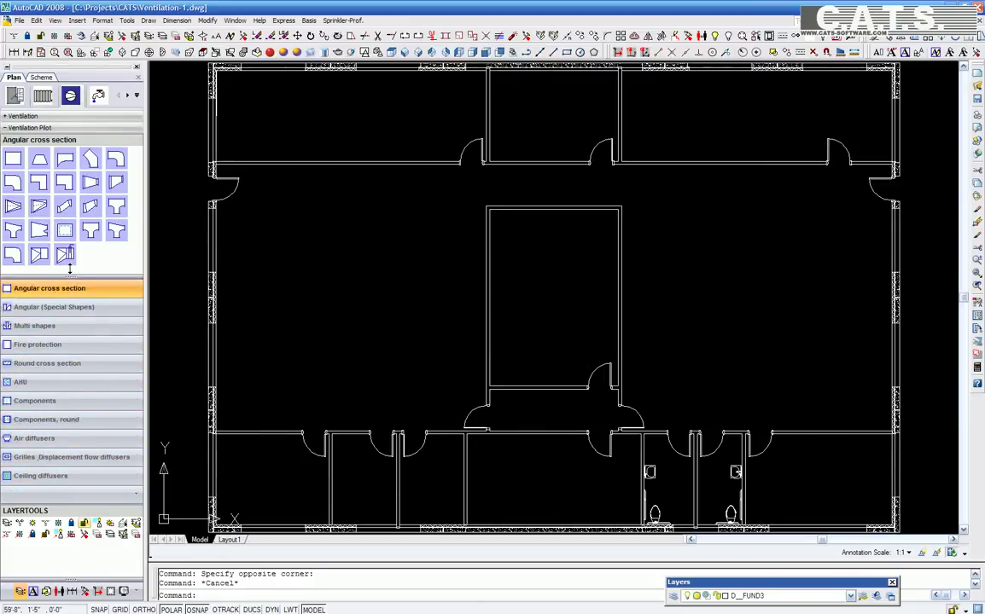
{"action": "left_click", "coordinate": [26, 476]}
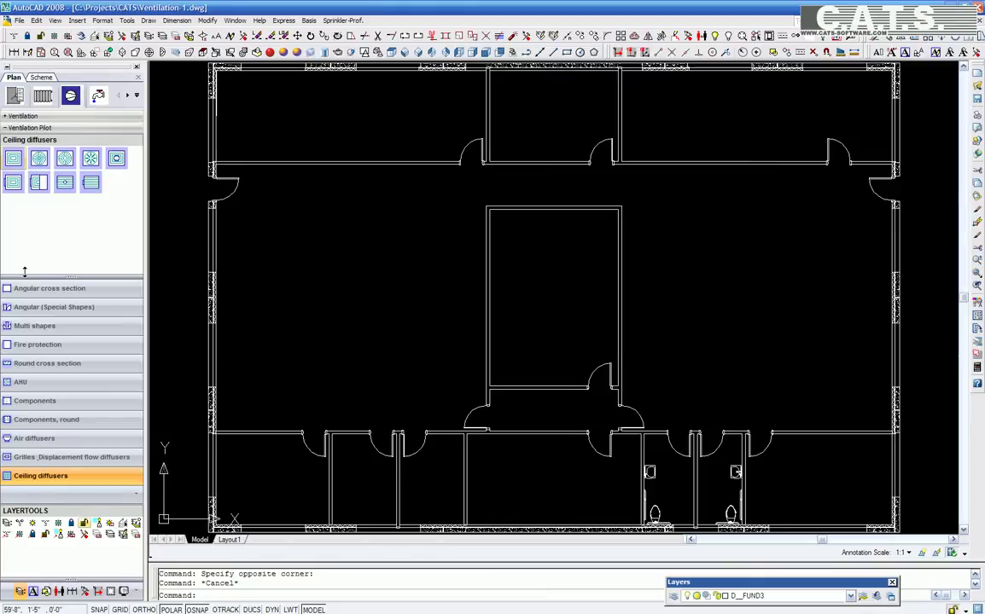
- Define a freely placed square ceiling diffuser, 24 by 24 in and 2 in high, with an air volume of 22 CFM
{"action": "left_click", "coordinate": [13, 158]}
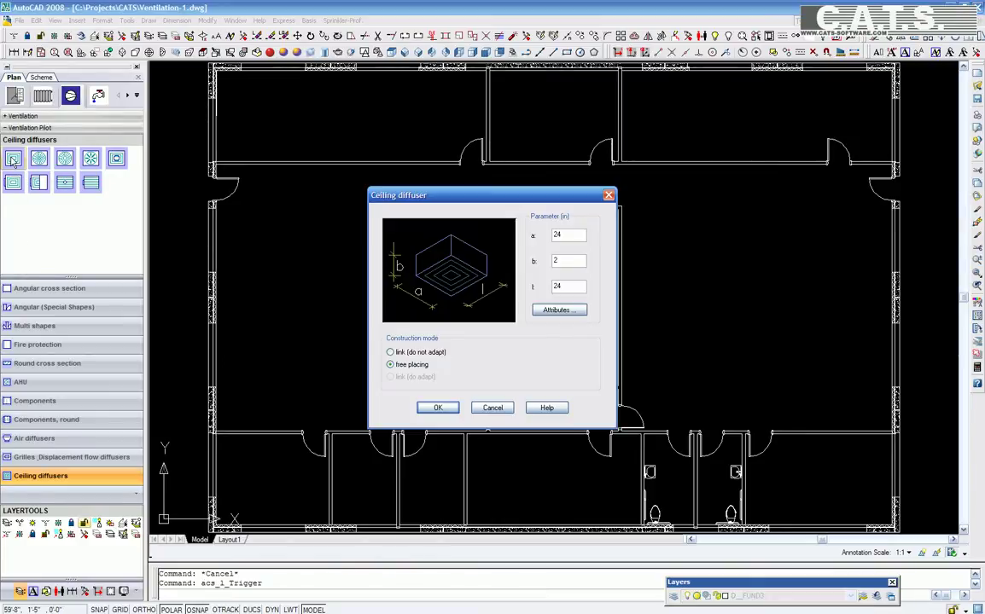
{"action": "left_click", "coordinate": [560, 312]}
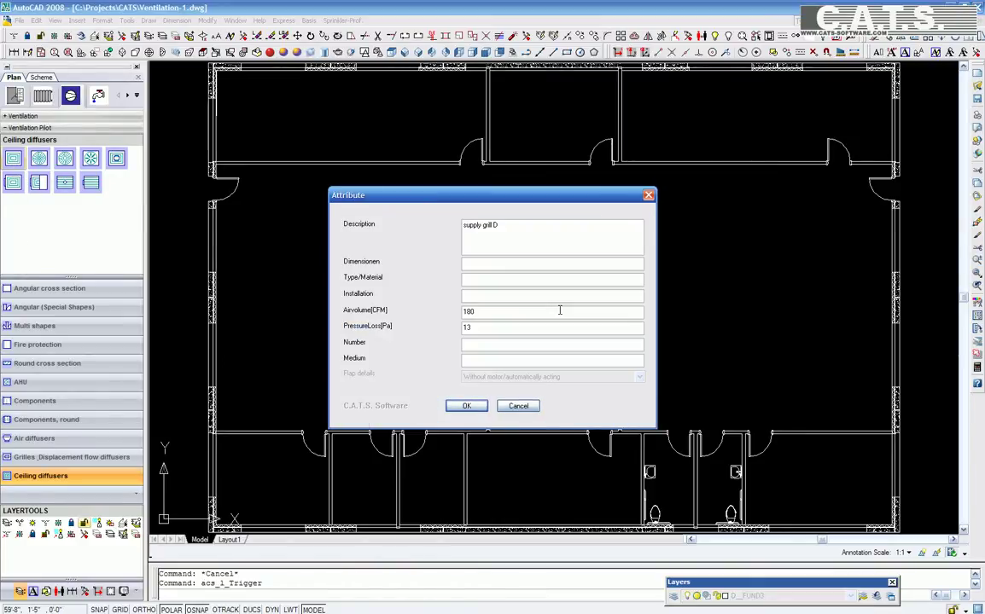
{"action": "left_click_drag", "start_coordinate": [478, 312], "coordinate": [448, 317]}
{"action": "type", "text": "220"}
{"action": "left_click", "coordinate": [467, 406]}
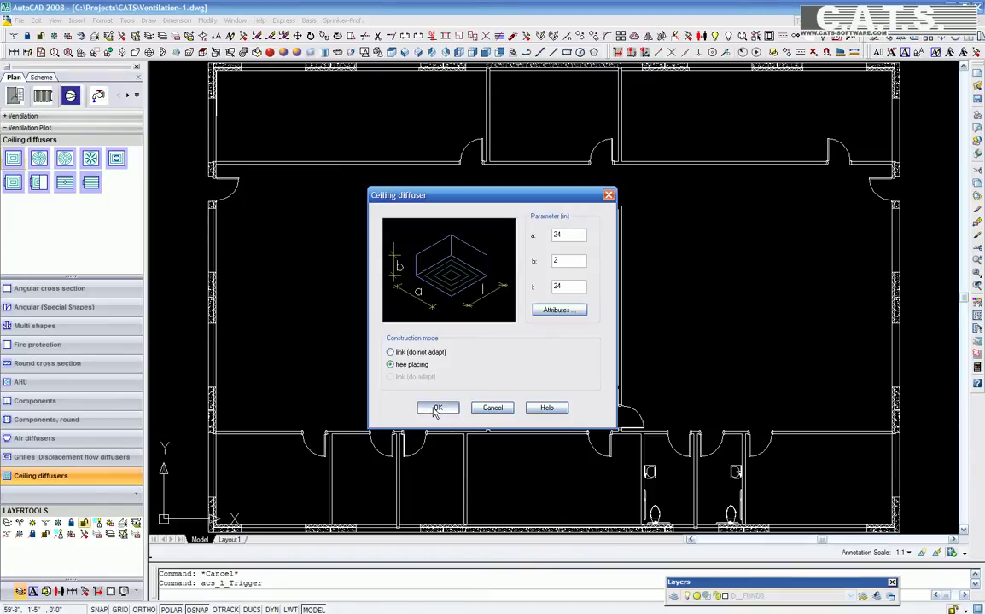
{"action": "left_click", "coordinate": [437, 408]}
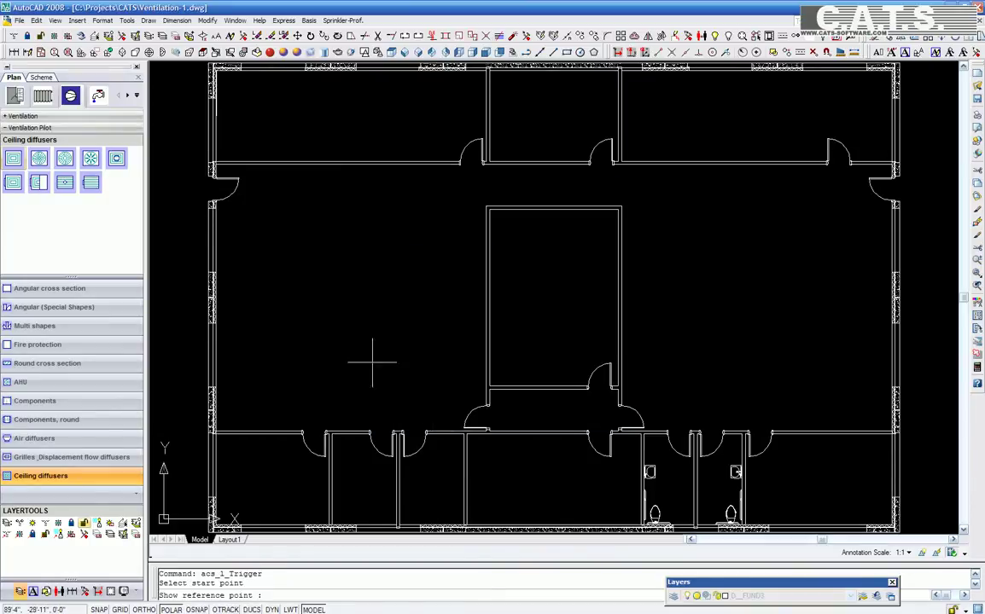
- Position the diffuser in the lower part of the large left-hand room with zero offset and a bottom-edge height of 96 in
{"action": "left_click", "coordinate": [321, 352]}
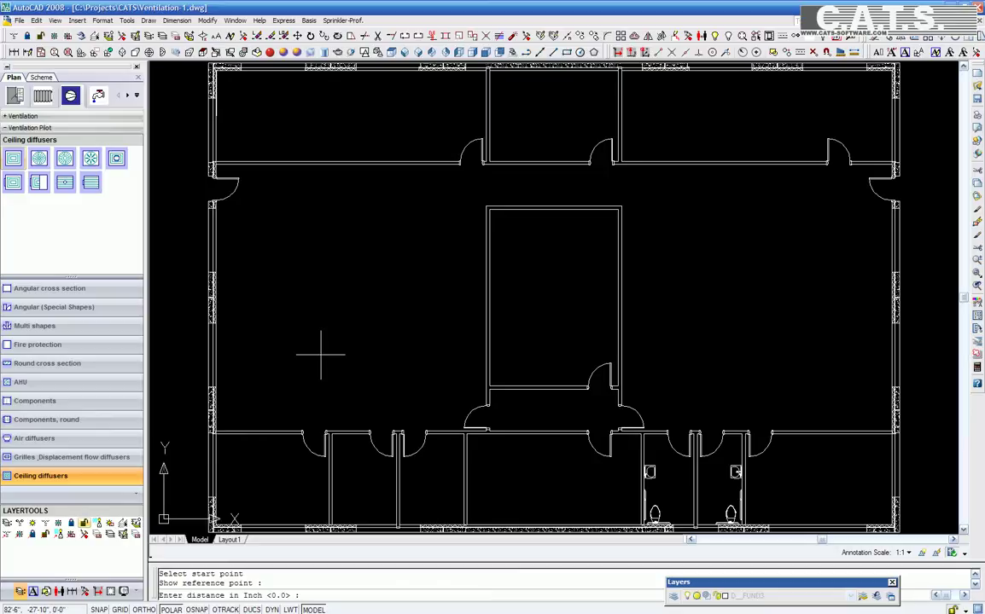
{"action": "key", "text": "Return"}
{"action": "key", "text": "Return"}
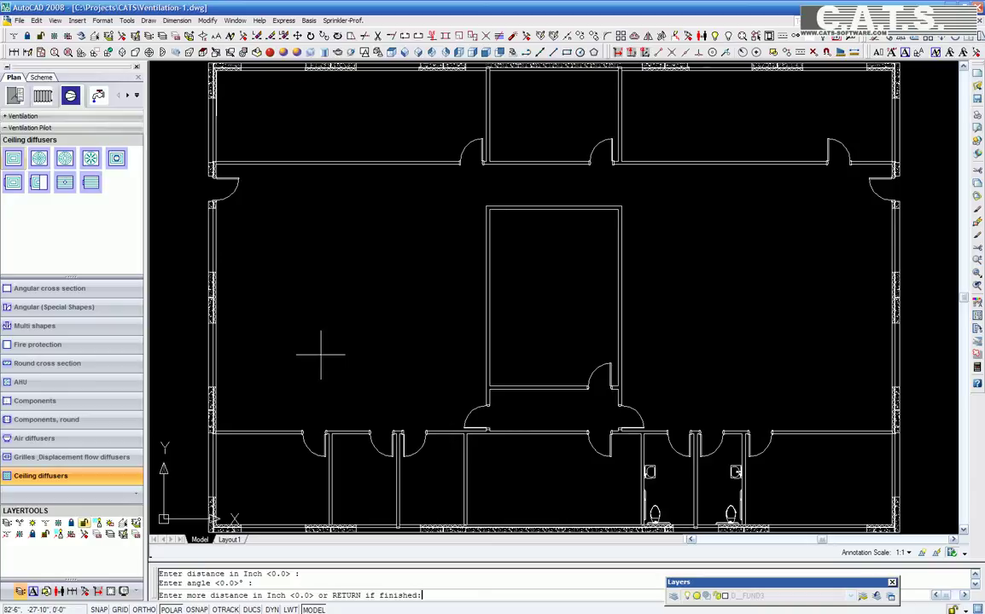
{"action": "key", "text": "Return"}
{"action": "left_click", "coordinate": [335, 352]}
{"action": "left_click", "coordinate": [338, 346]}
{"action": "key", "text": "Return"}
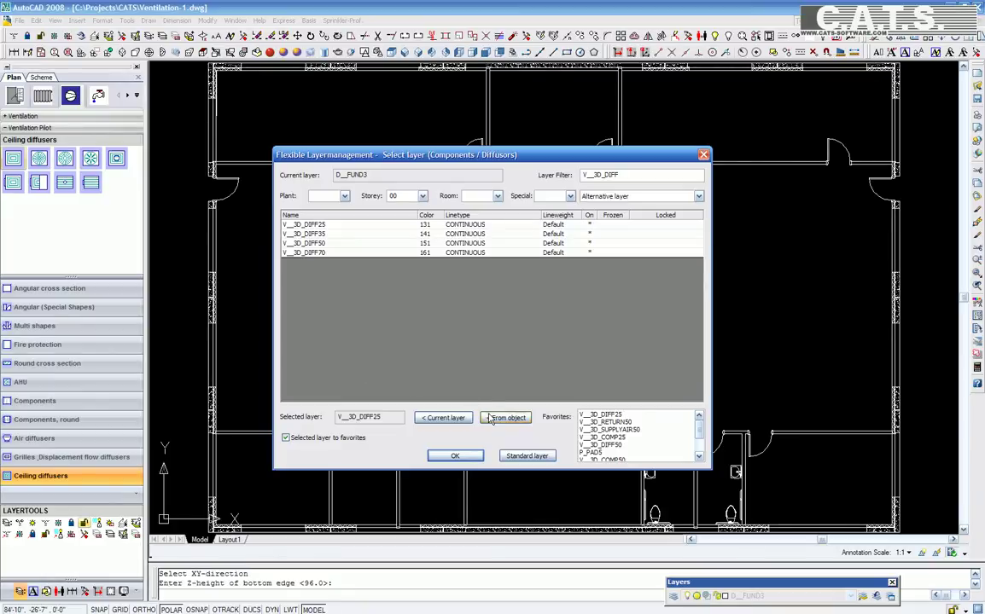
- Assign the diffuser to layer V__3D_DIFF35 and accept its orientation
{"action": "left_click", "coordinate": [401, 234]}
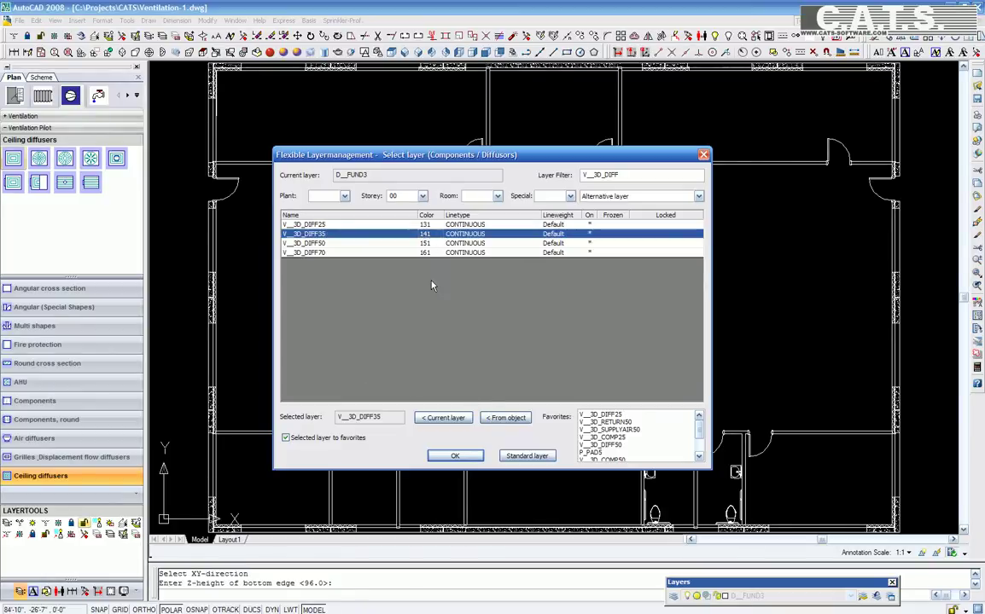
{"action": "left_click", "coordinate": [455, 457]}
{"action": "right_click", "coordinate": [370, 353]}
{"action": "left_click", "coordinate": [386, 366]}
{"action": "key", "text": "Return"}
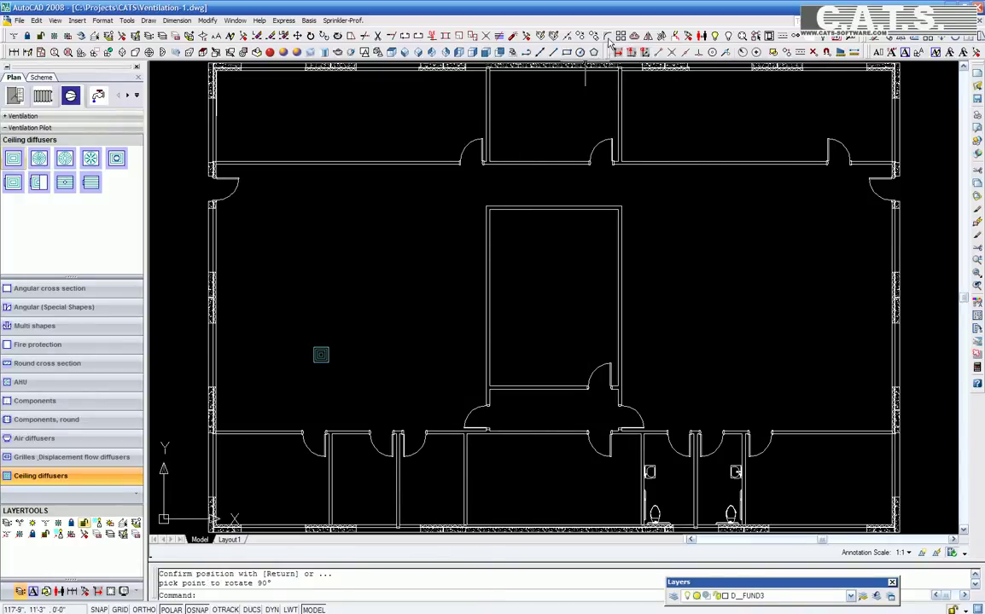
- Array the diffuser rectangularly in 2 rows and 3 columns with a 12' row offset and a 10' column offset
{"action": "left_click", "coordinate": [559, 35]}
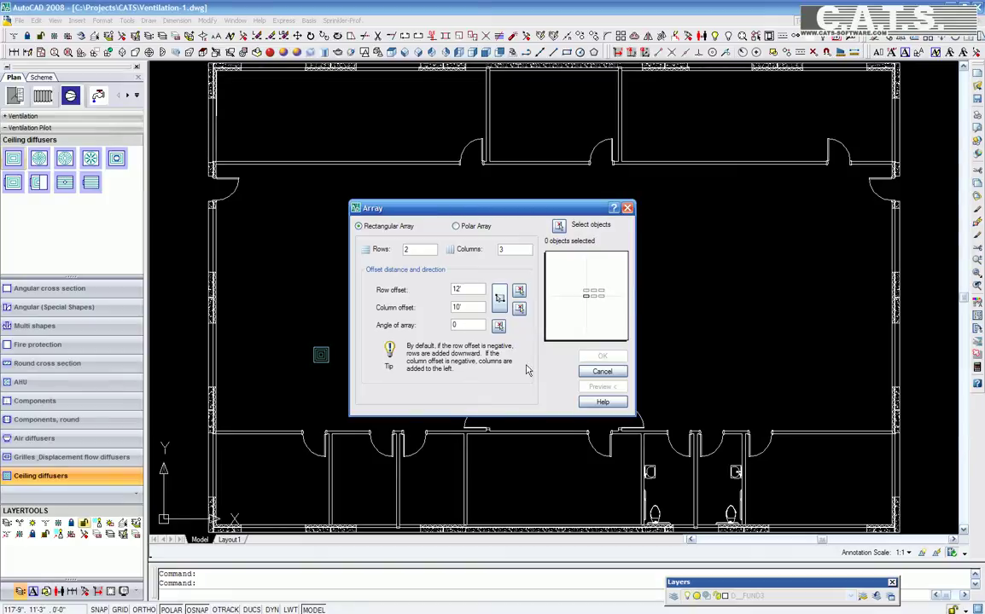
{"action": "left_click", "coordinate": [558, 224]}
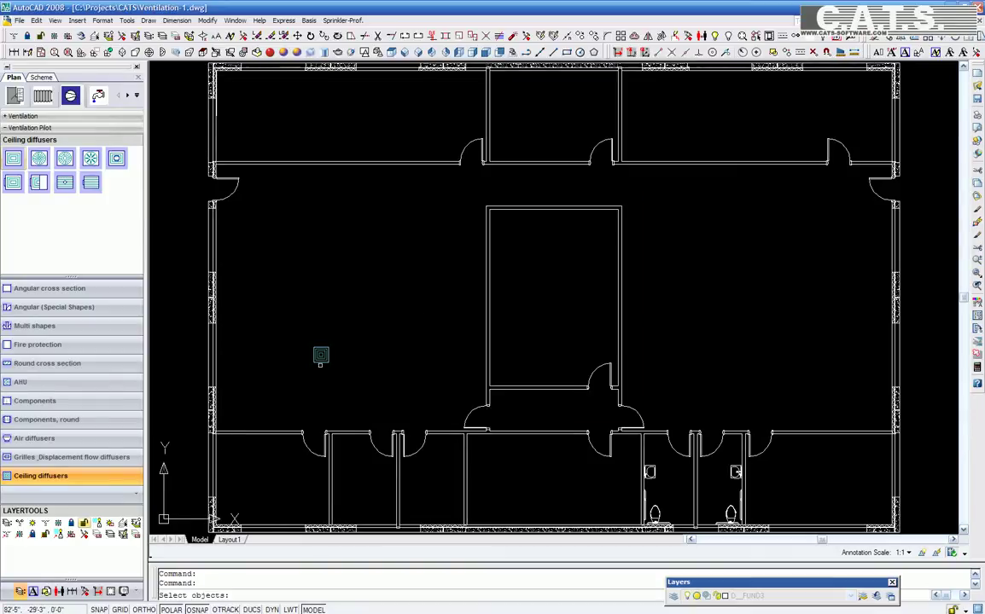
{"action": "left_click", "coordinate": [321, 355]}
{"action": "key", "text": "Return"}
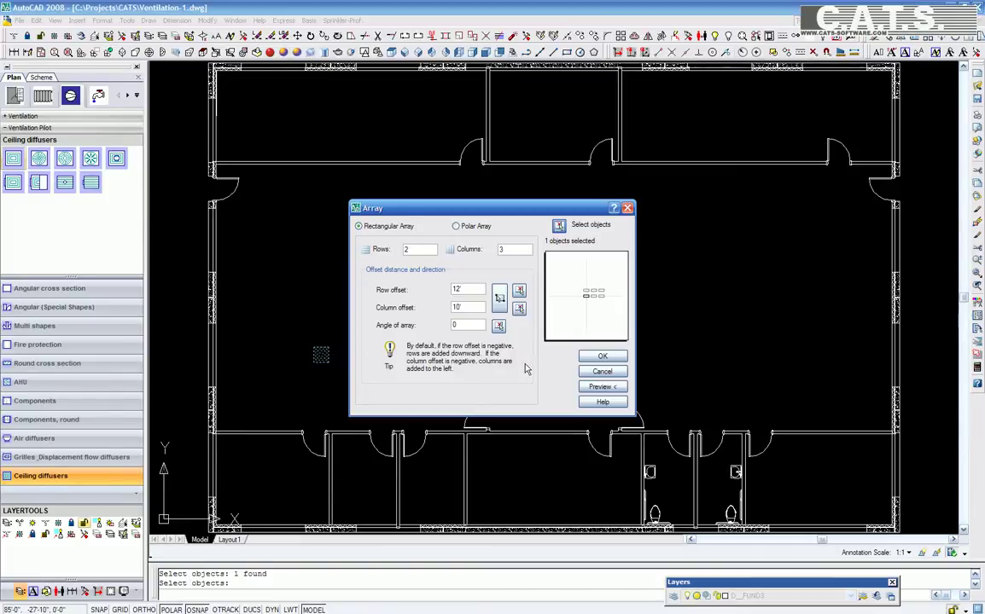
{"action": "left_click", "coordinate": [591, 359]}
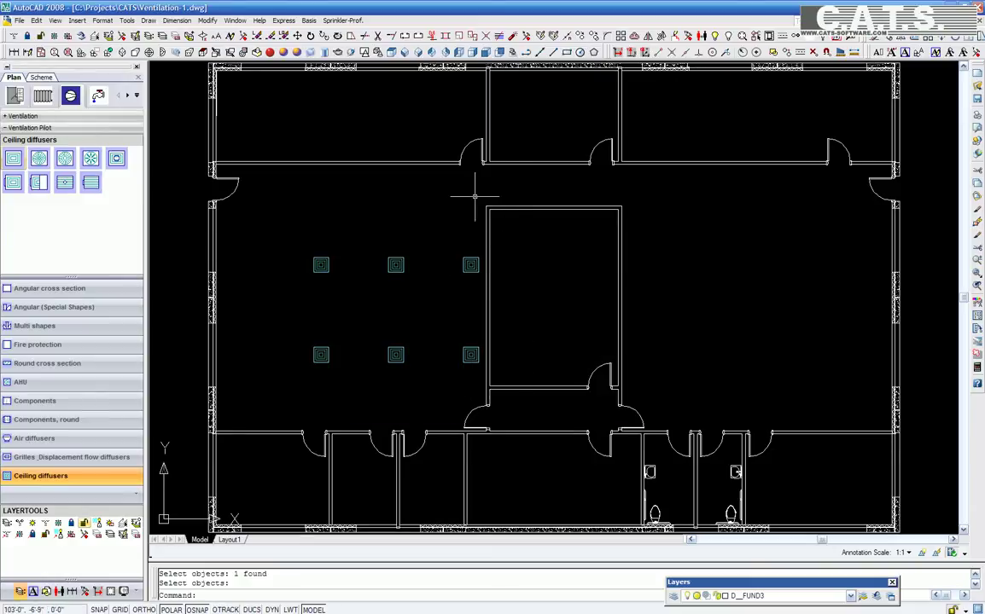
- Move all six diffusers a short distance horizontally to the left, away from the central room's wall
{"action": "left_click", "coordinate": [299, 37]}
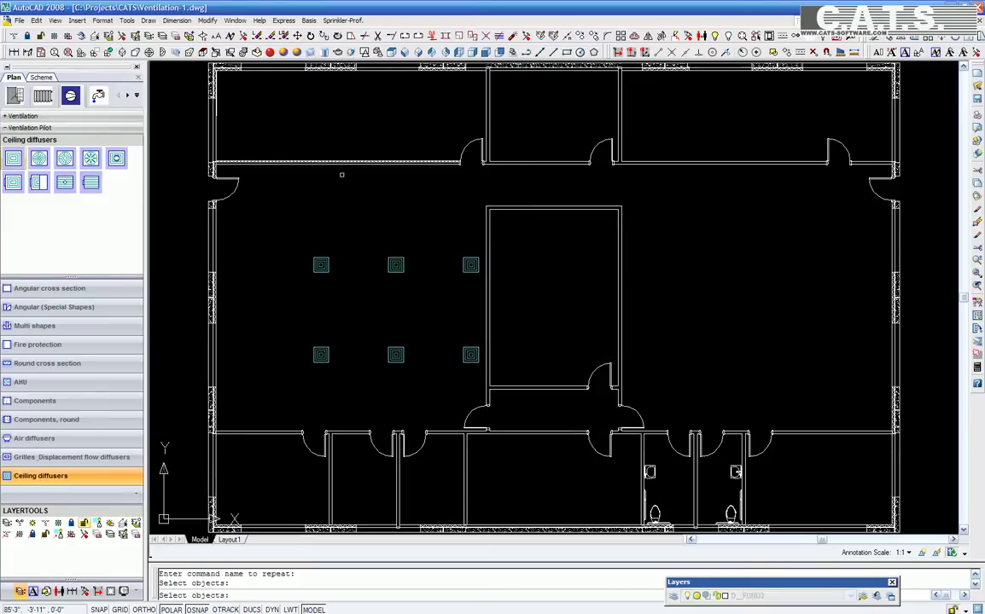
{"action": "left_click", "coordinate": [470, 373]}
{"action": "left_click", "coordinate": [321, 220]}
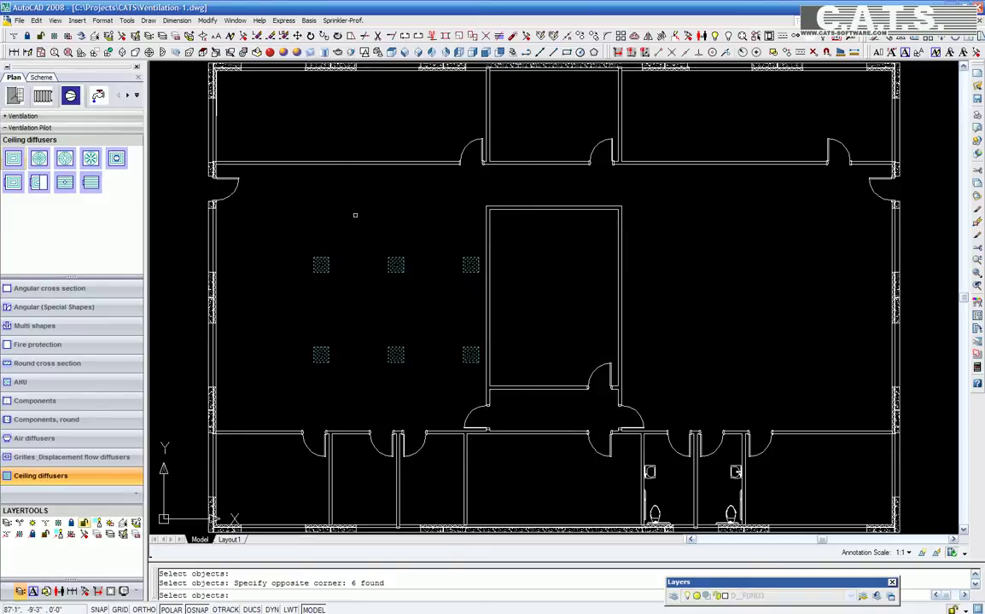
{"action": "key", "text": "Return"}
{"action": "left_click", "coordinate": [393, 308]}
{"action": "left_click", "coordinate": [367, 306]}
{"action": "key", "text": "Return"}
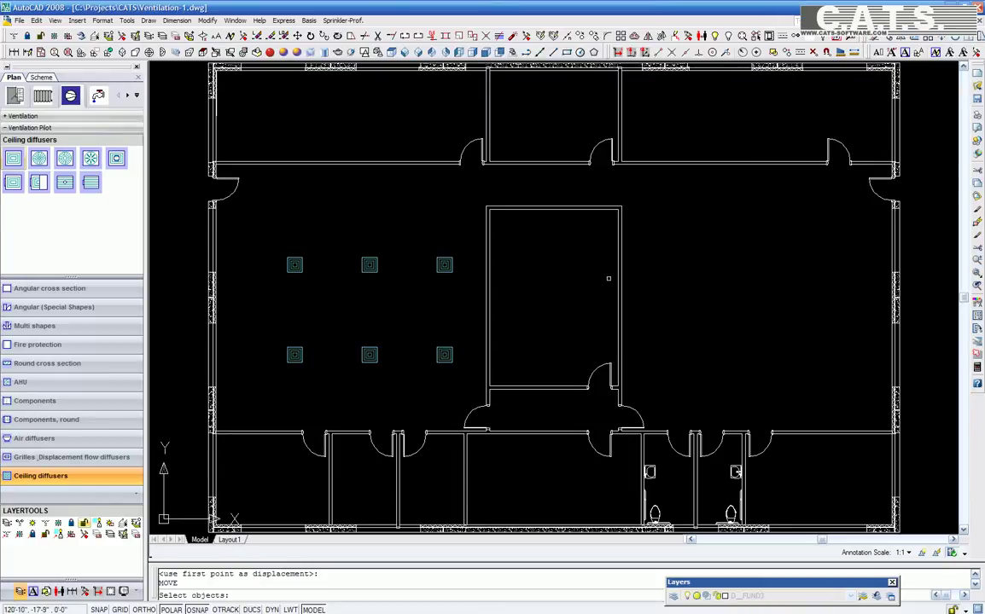
- Copy the six diffusers horizontally into the large room on the right side of the floor plan
{"action": "left_click", "coordinate": [589, 37]}
{"action": "left_click", "coordinate": [466, 375]}
{"action": "left_click", "coordinate": [265, 223]}
{"action": "key", "text": "Return"}
{"action": "left_click", "coordinate": [369, 304]}
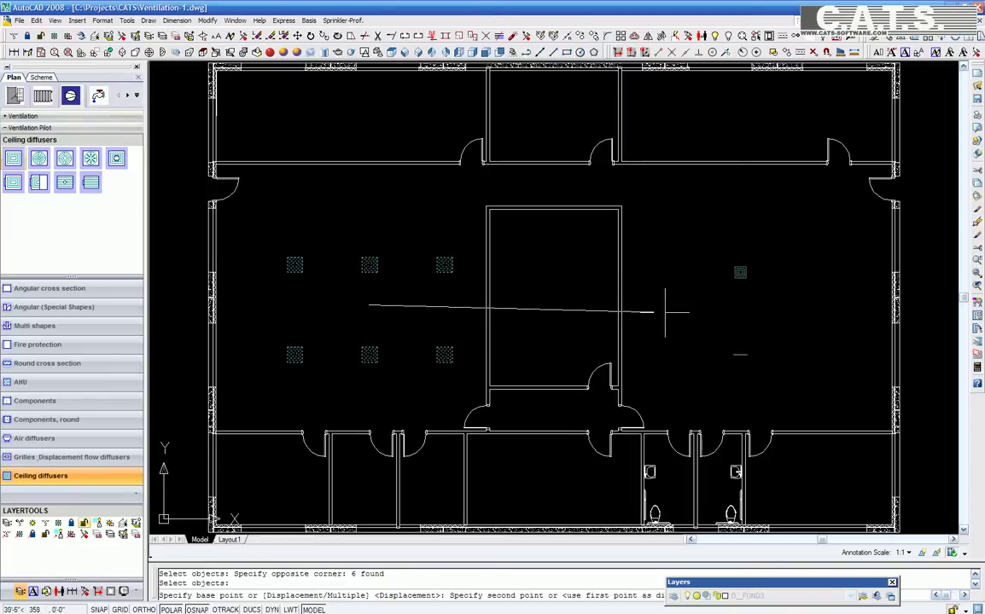
{"action": "left_click", "coordinate": [758, 304]}
{"action": "key", "text": "Return"}
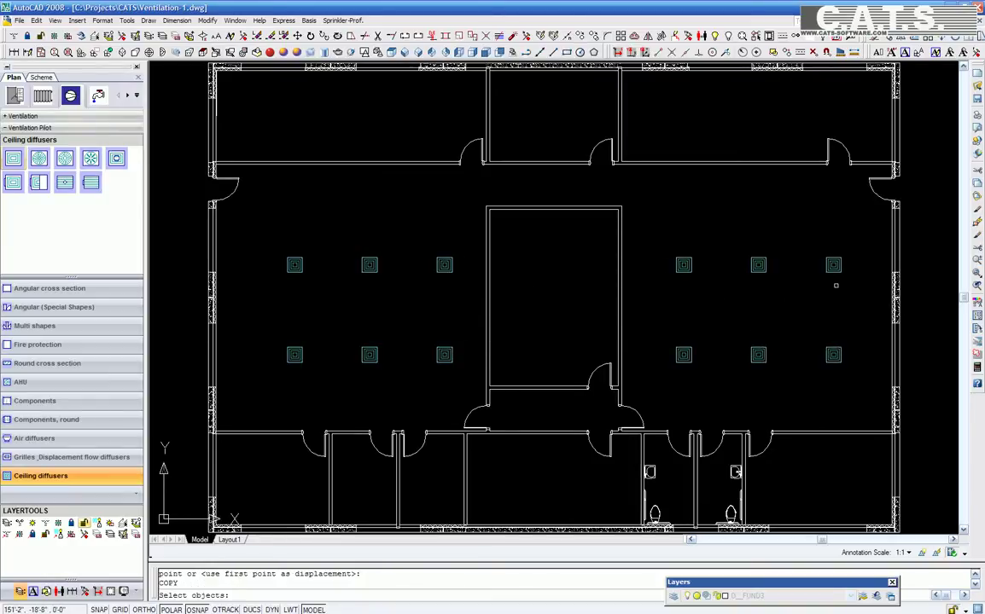
- Copy diffusers from the upper row of the right-hand room into the smaller rooms along the upper and lower outer walls
{"action": "left_click", "coordinate": [842, 285]}
{"action": "left_click", "coordinate": [744, 225]}
{"action": "key", "text": "Return"}
{"action": "left_click", "coordinate": [788, 264]}
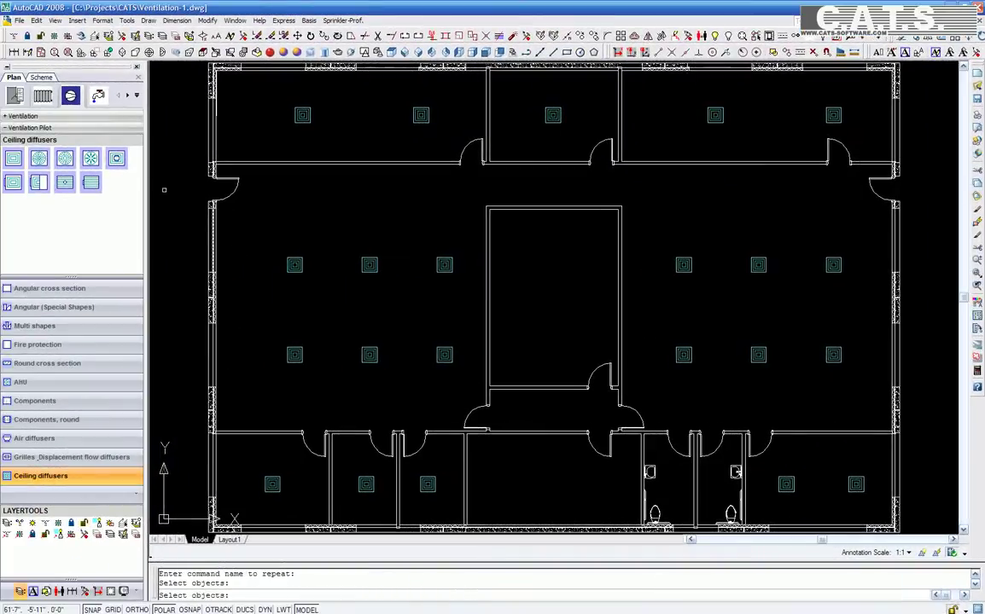
- Modify the upper middle room's diffuser to the description "supply grill C" with an air volume of 20 CFM
{"action": "left_click", "coordinate": [61, 115]}
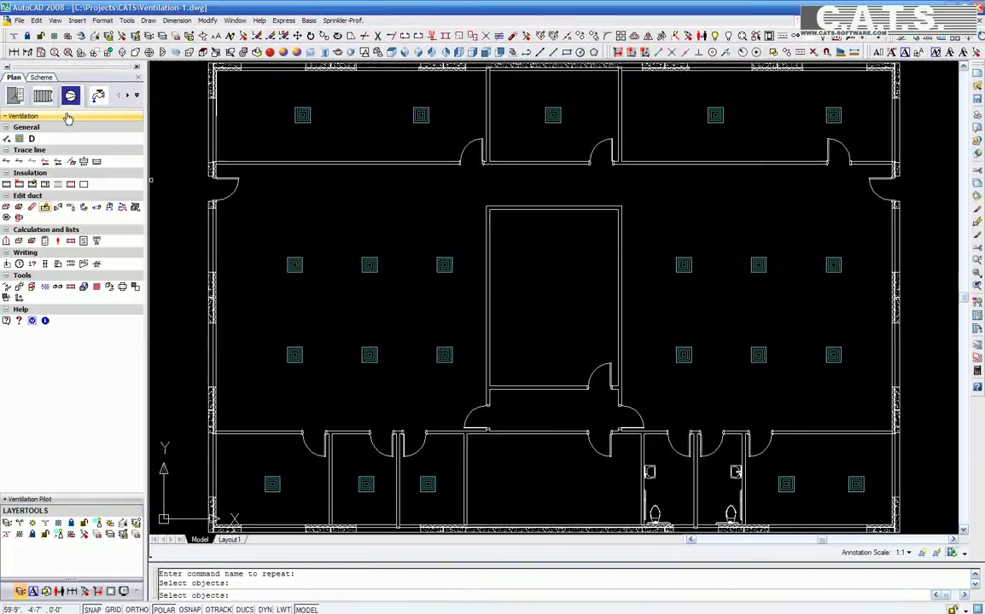
{"action": "left_click", "coordinate": [46, 209]}
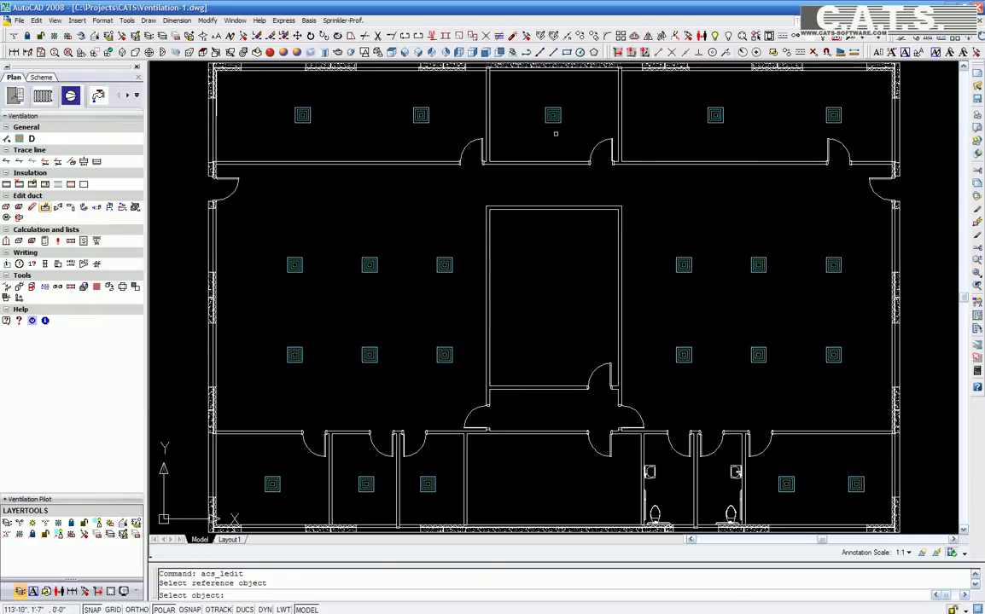
{"action": "left_click", "coordinate": [556, 123]}
{"action": "left_click", "coordinate": [455, 215]}
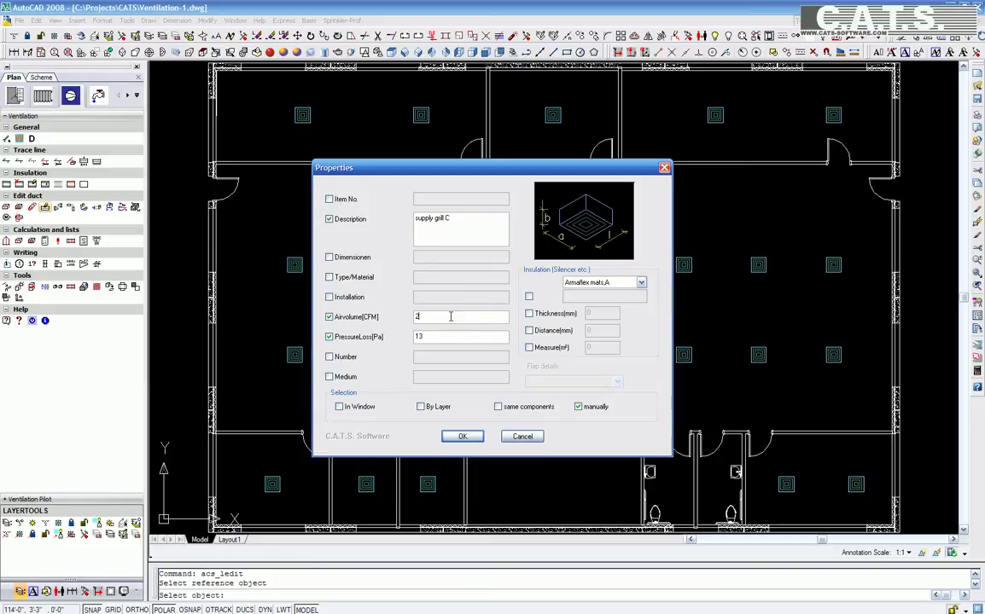
{"action": "type", "text": "0"}
{"action": "left_click", "coordinate": [462, 436]}
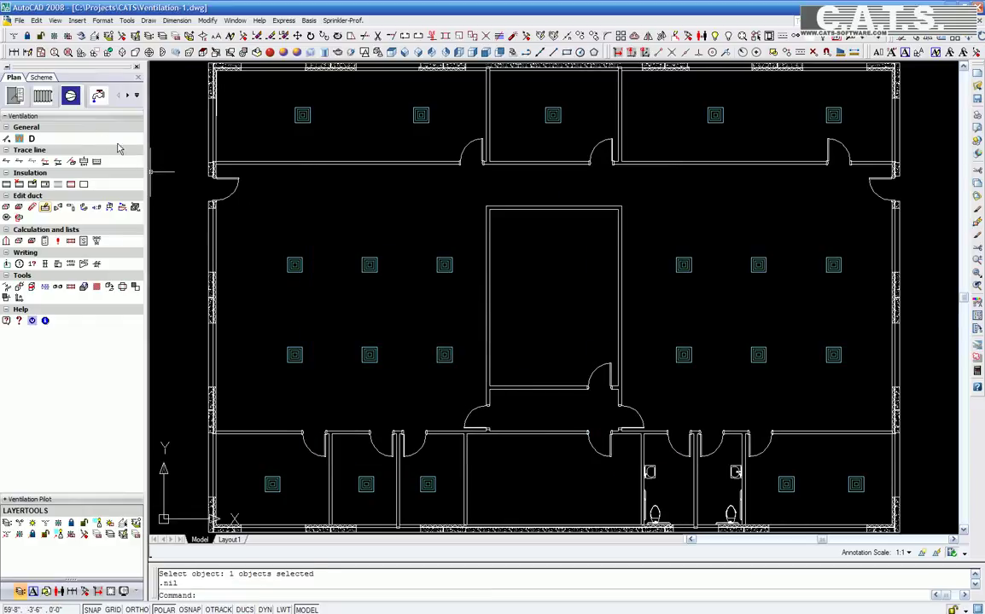
- Define a freely placed fire damper with a 32, b 18, l 12, x 3.5 and k 3.5 in
{"action": "left_click", "coordinate": [55, 501]}
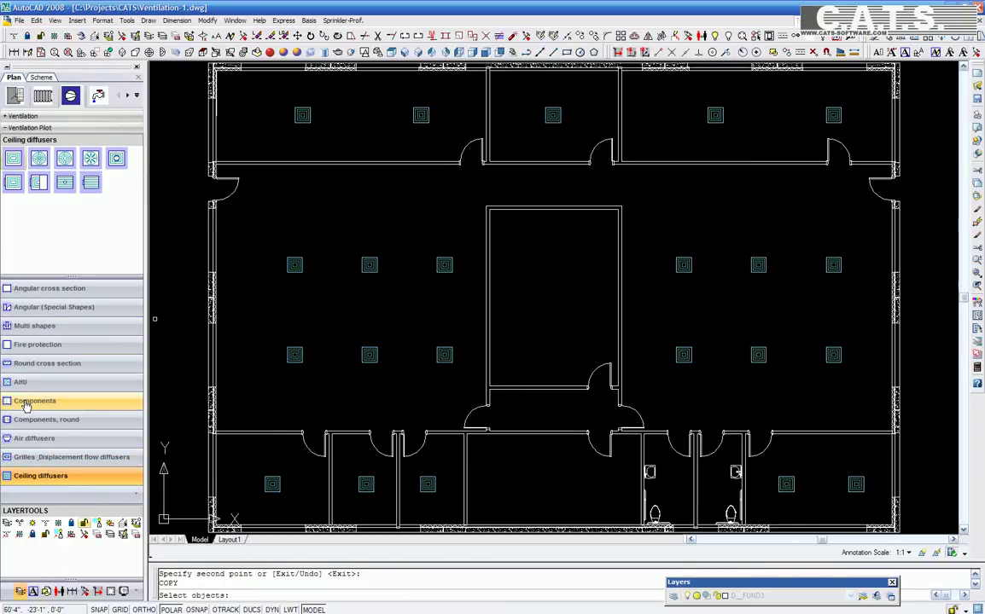
{"action": "left_click", "coordinate": [25, 405]}
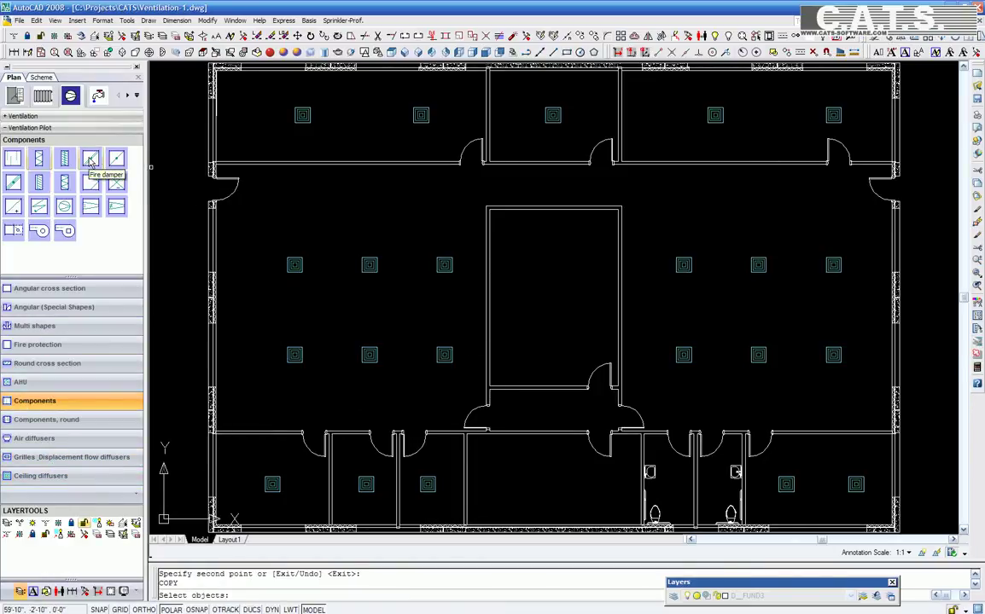
{"action": "left_click", "coordinate": [91, 160]}
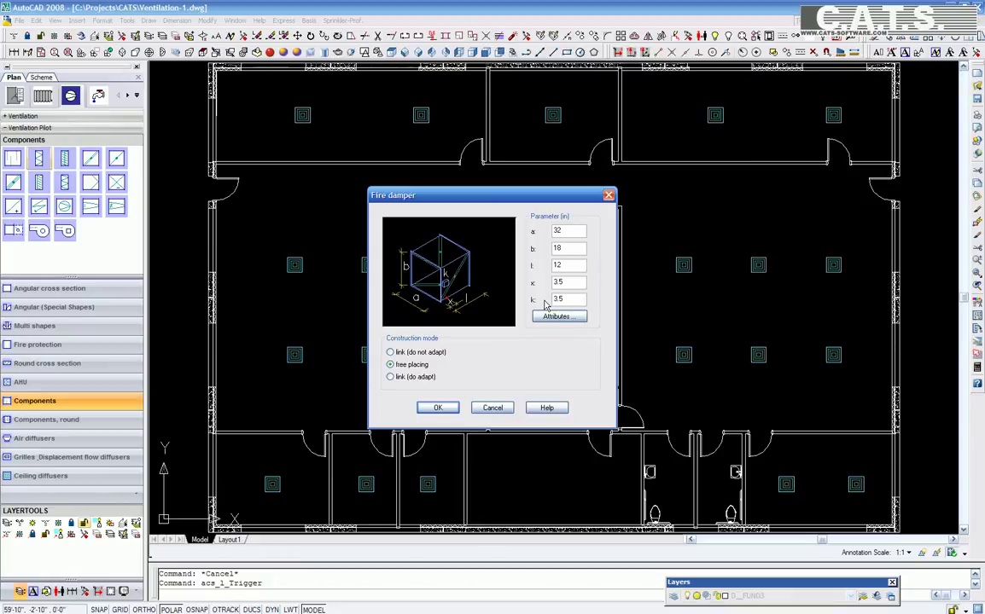
{"action": "left_click", "coordinate": [436, 409]}
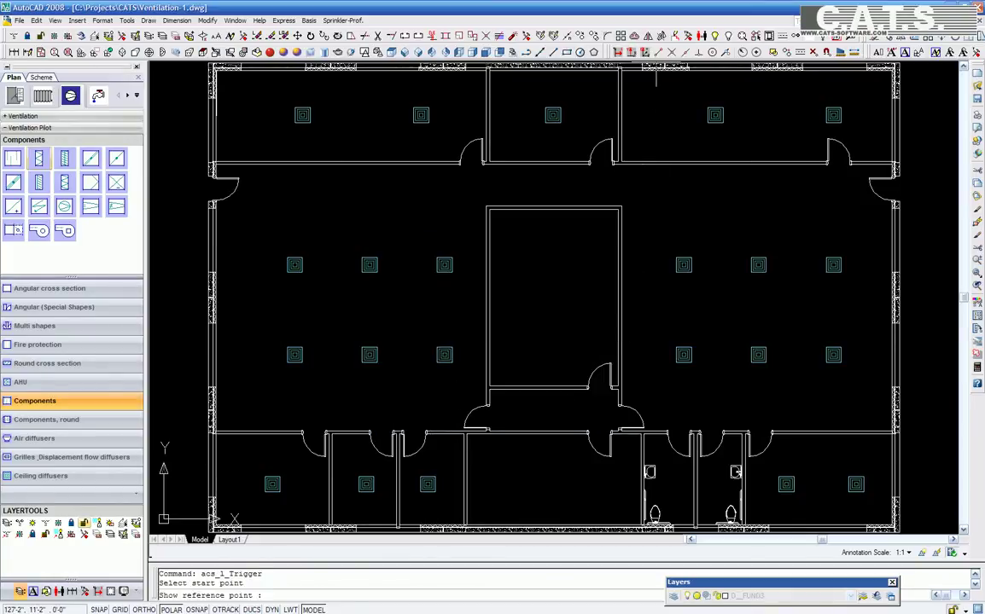
- Position the fire damper on the wall below the core, 7' right of the lower left door's wall corner, with its bottom edge at Z-height 103
{"action": "scroll", "coordinate": [485, 428], "scroll_direction": "up", "scroll_amount": 6}
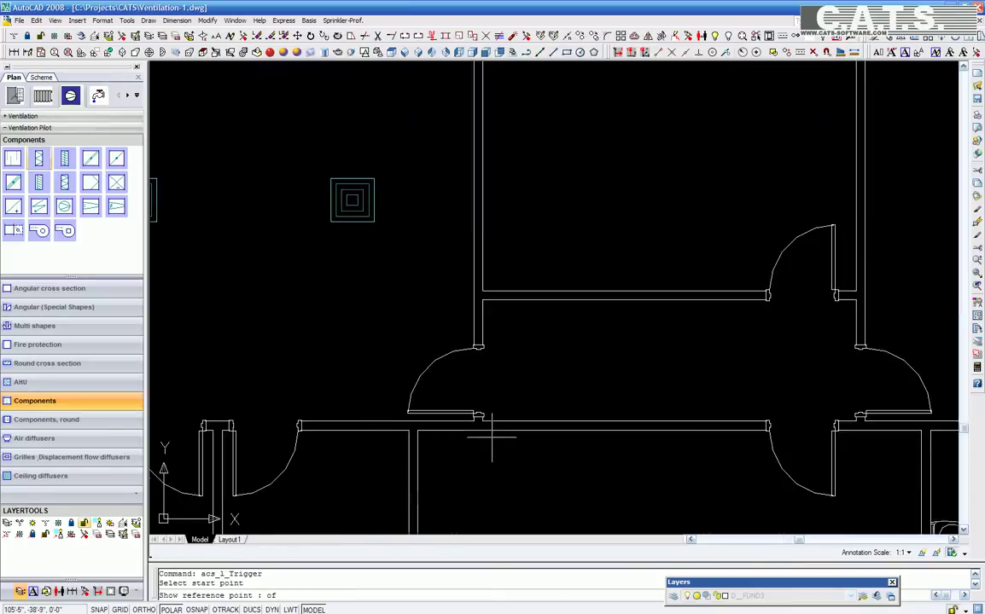
{"action": "left_click", "coordinate": [464, 393]}
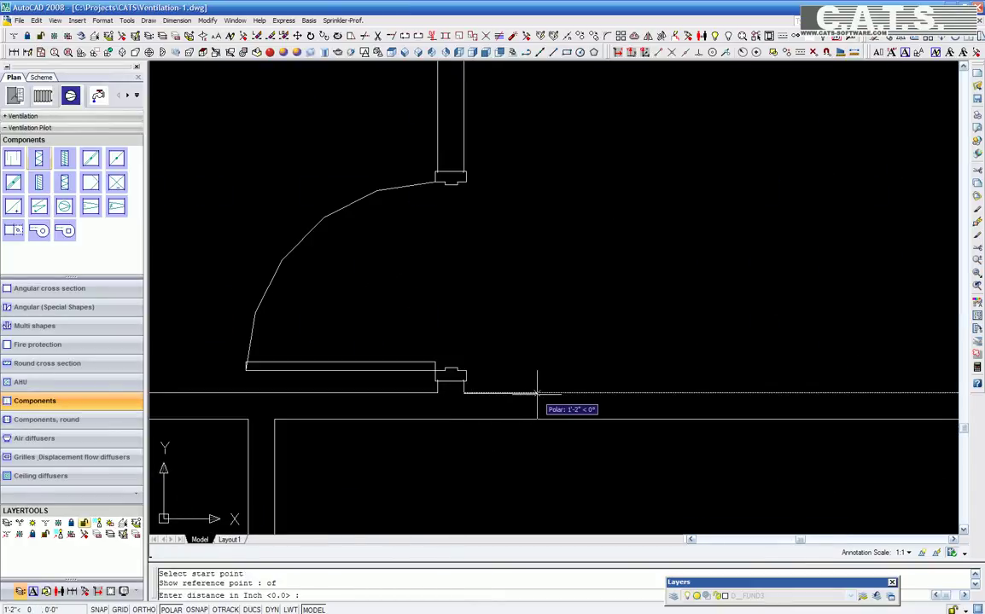
{"action": "key", "text": "Return"}
{"action": "key", "text": "Return"}
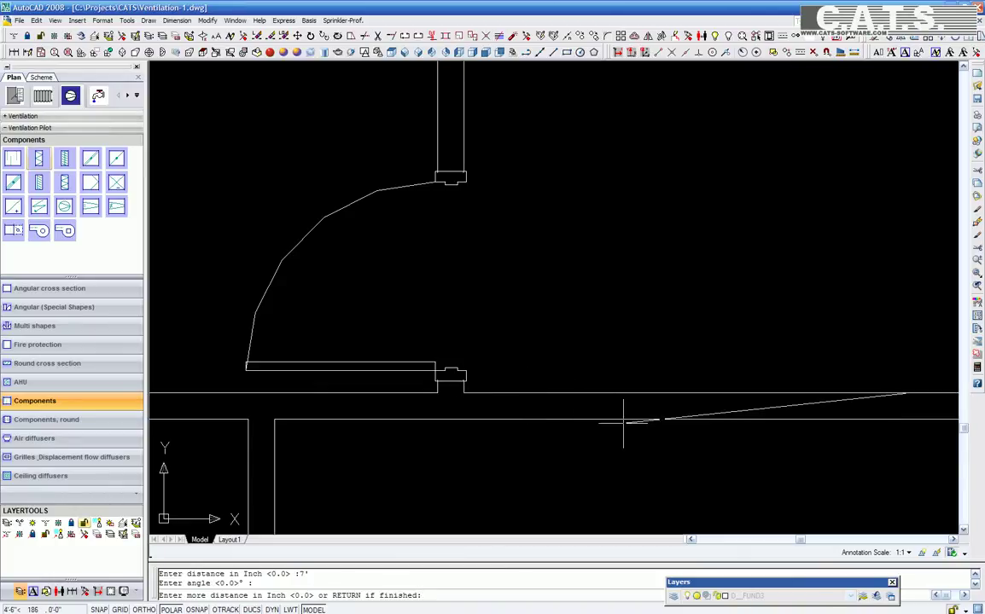
{"action": "key", "text": "Return"}
{"action": "left_click", "coordinate": [905, 458]}
{"action": "left_click", "coordinate": [919, 458]}
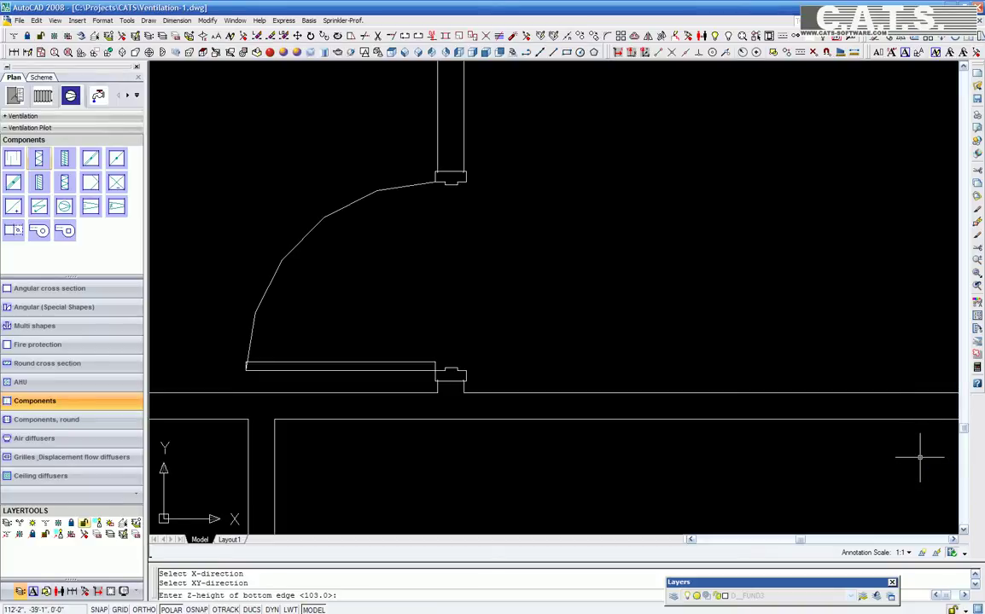
{"action": "key", "text": "Return"}
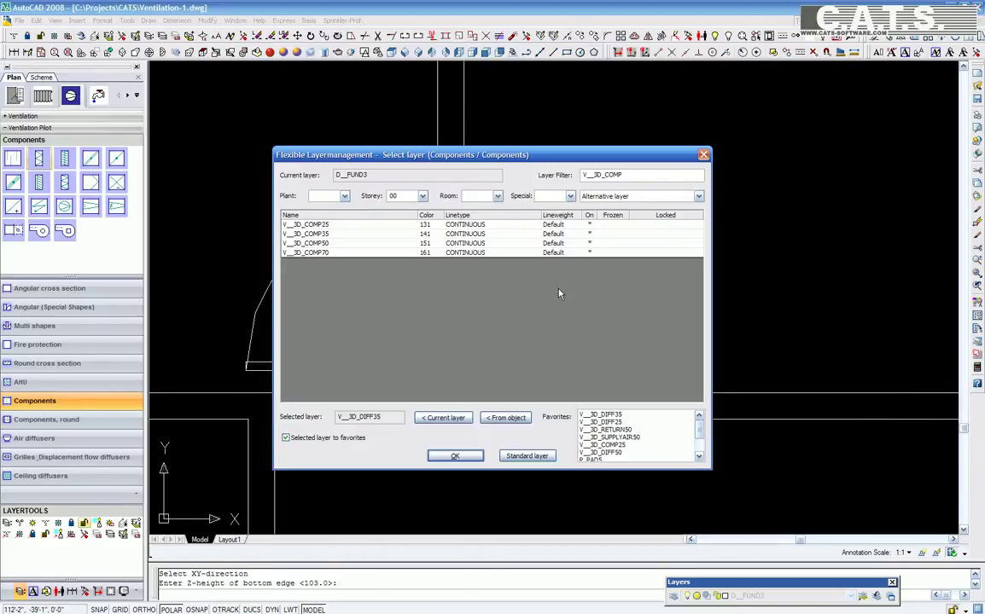
- Put the fire damper on layer V__3D_COMP35 and accept its orientation across the wall
{"action": "left_click", "coordinate": [349, 234]}
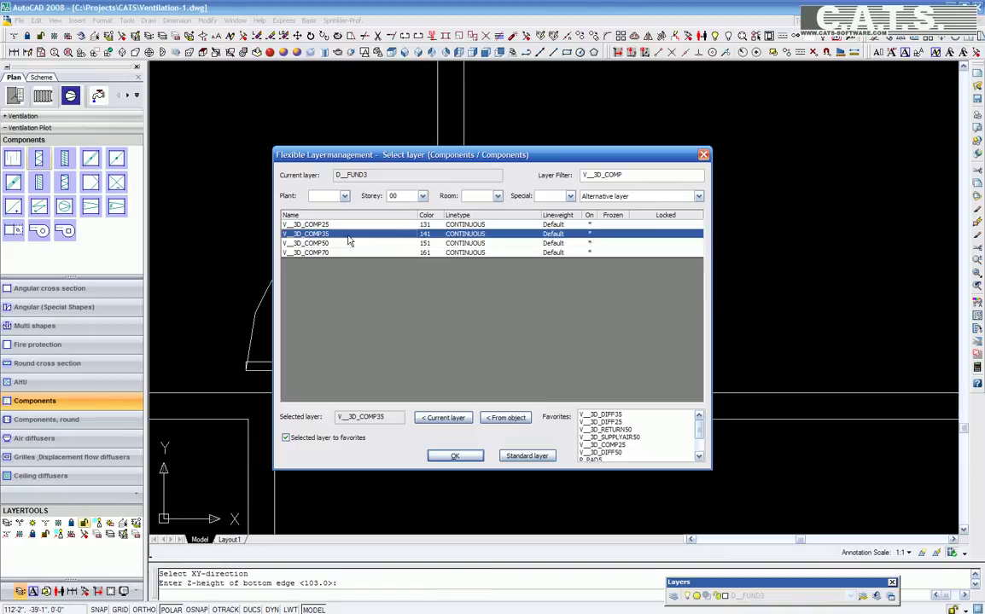
{"action": "left_click", "coordinate": [455, 456]}
{"action": "middle_click_drag", "start_coordinate": [699, 465], "coordinate": [387, 378]}
{"action": "right_click", "coordinate": [595, 376]}
{"action": "left_click", "coordinate": [602, 385]}
{"action": "left_click", "coordinate": [597, 381]}
{"action": "left_click", "coordinate": [597, 382]}
{"action": "key", "text": "Return"}
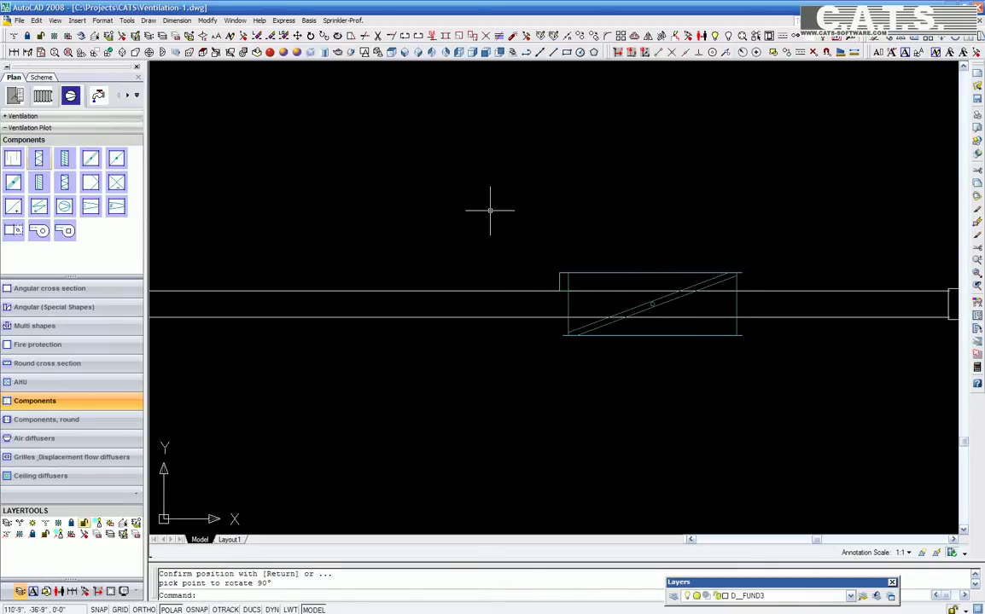
- Draw a trace line from the damper's midpoint about 17'-9" up, left across the left room, about 19'-9" up and about 17' right
{"action": "left_click", "coordinate": [393, 52]}
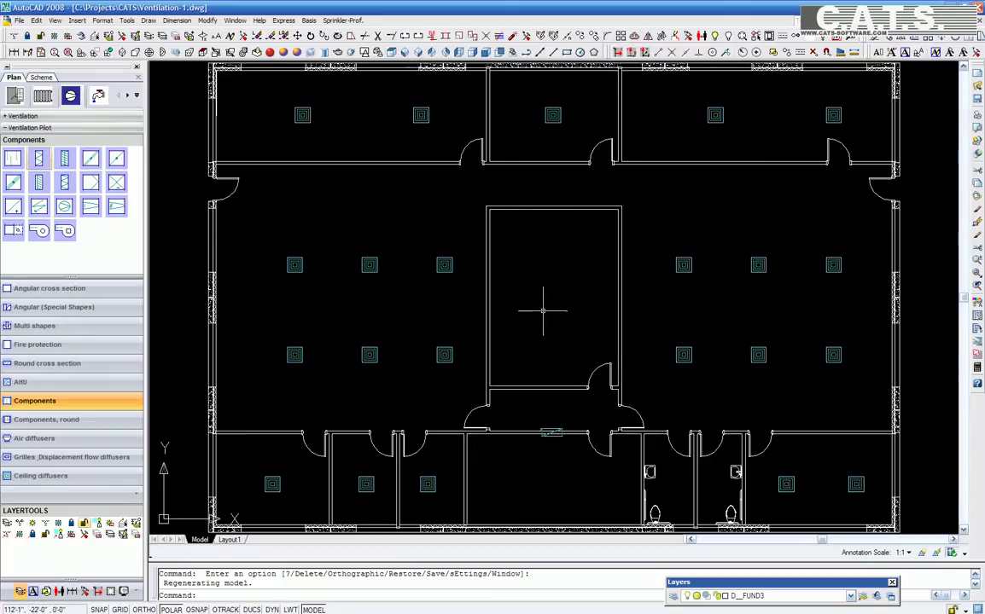
{"action": "left_click", "coordinate": [554, 52]}
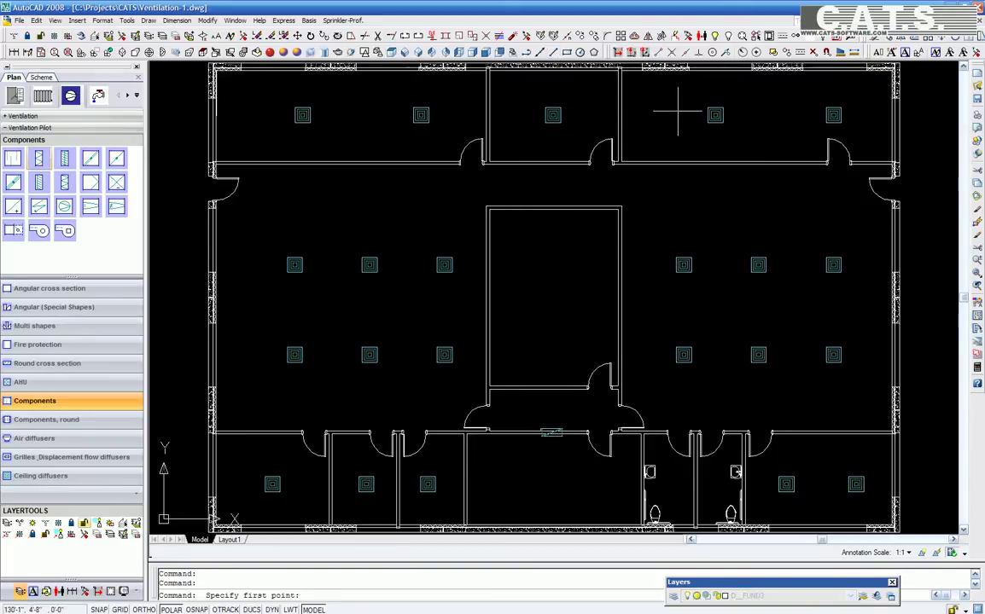
{"action": "left_click", "coordinate": [712, 52]}
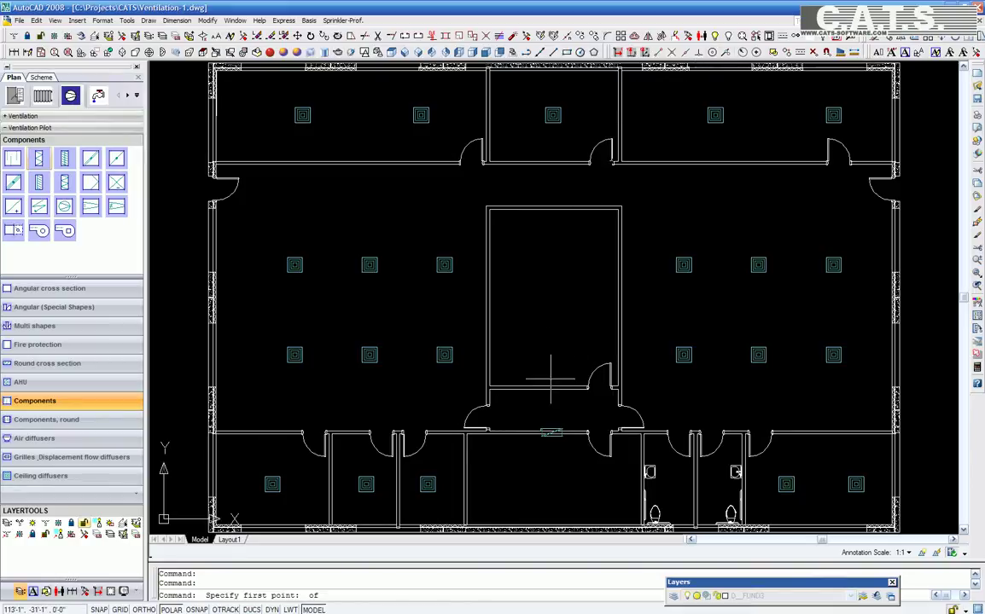
{"action": "left_click", "coordinate": [551, 432]}
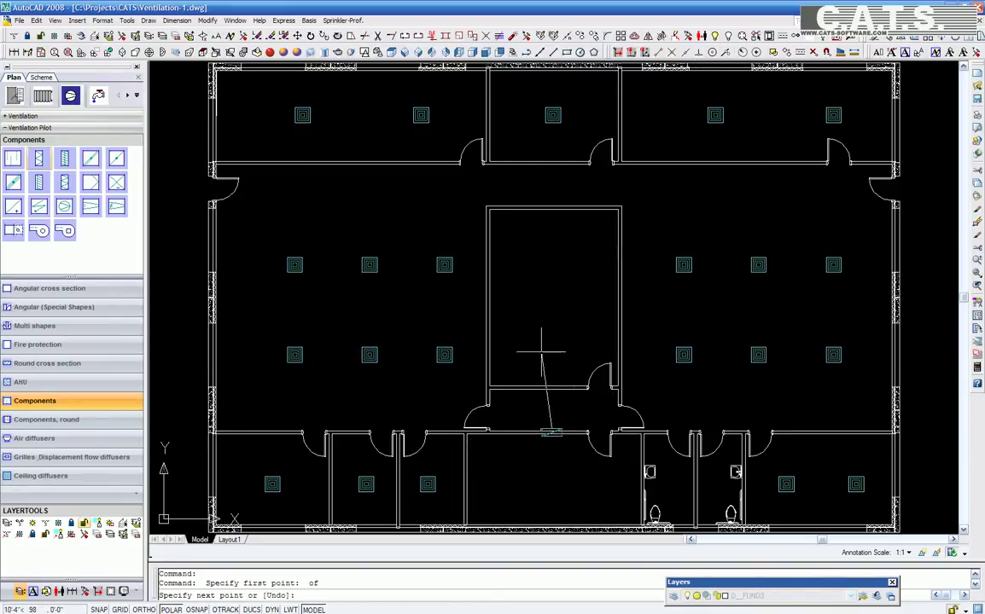
{"action": "left_click", "coordinate": [551, 294]}
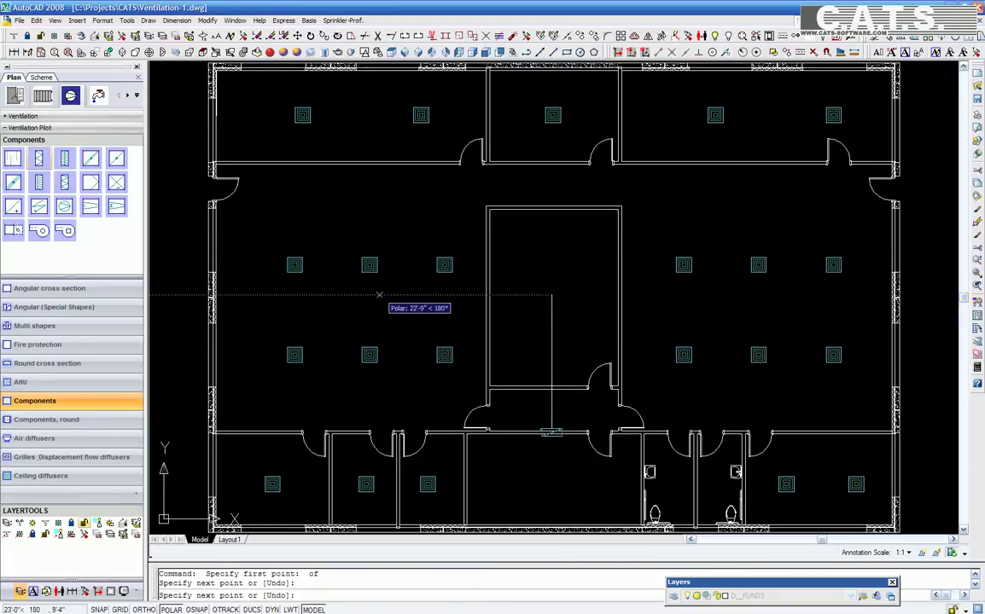
{"action": "left_click", "coordinate": [318, 295]}
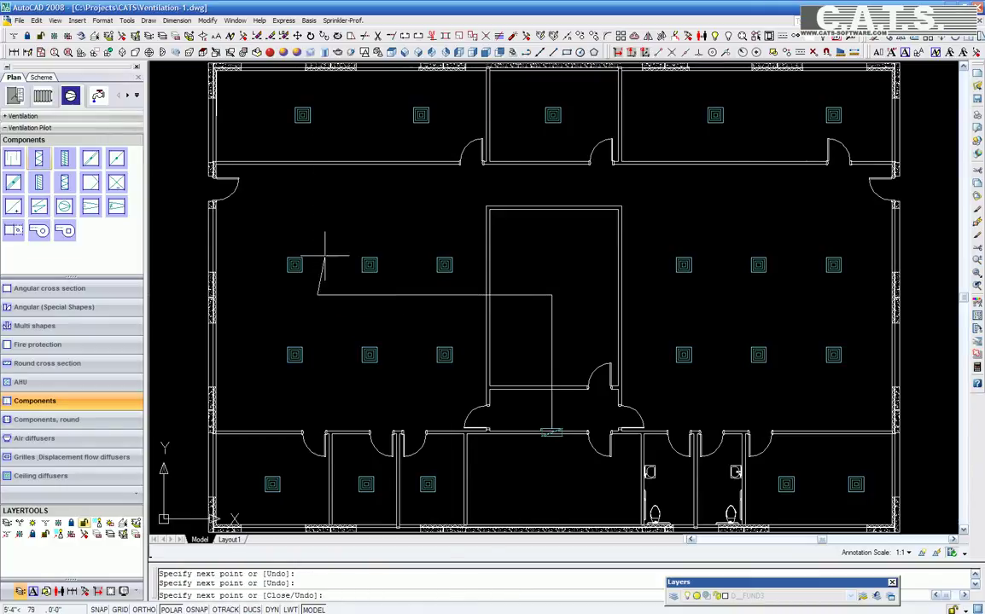
{"action": "left_click", "coordinate": [317, 147]}
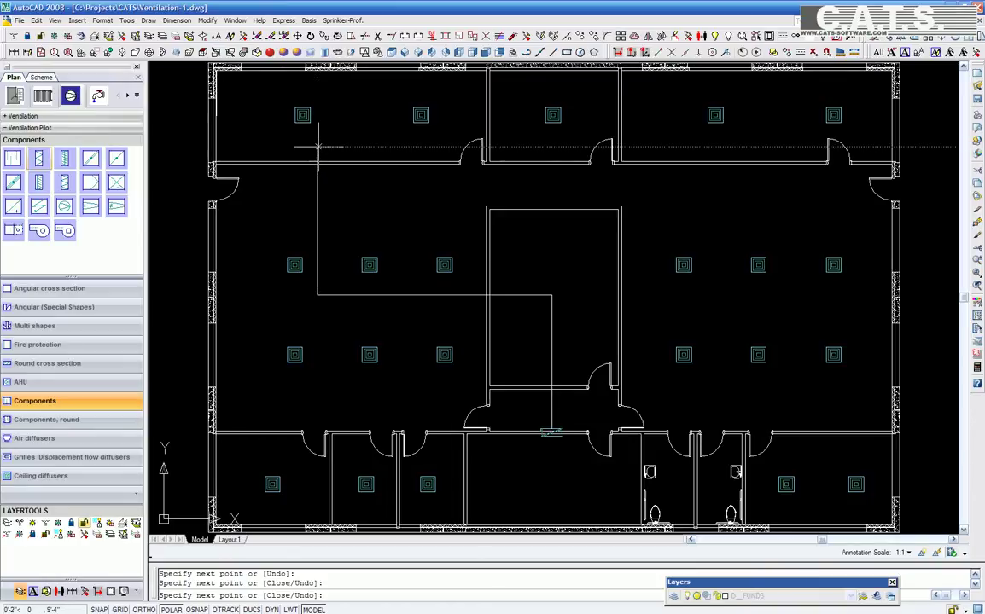
{"action": "left_click", "coordinate": [444, 147]}
{"action": "right_click", "coordinate": [446, 147]}
{"action": "left_click", "coordinate": [461, 152]}
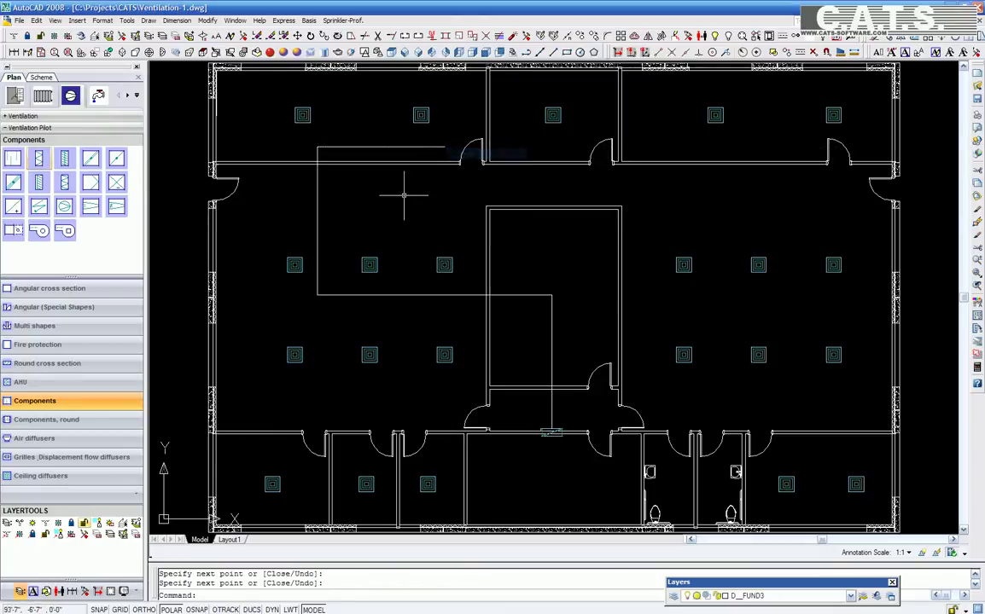
- Turn on object snap and add trace-line branches to the lower left rooms, the right-hand room and the upper right rooms
{"action": "key", "text": "F3"}
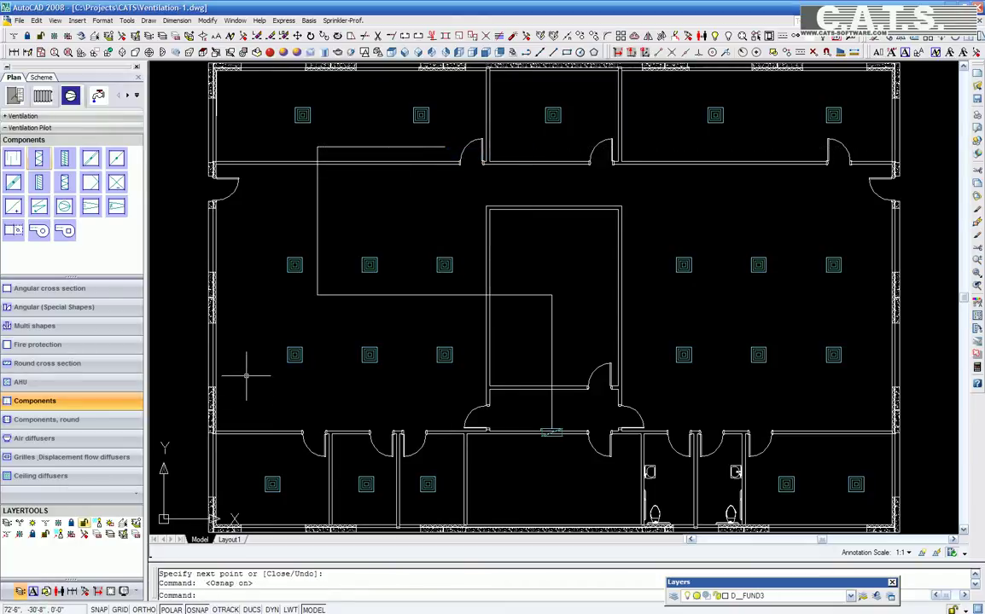
{"action": "right_click", "coordinate": [255, 339]}
{"action": "left_click", "coordinate": [255, 339]}
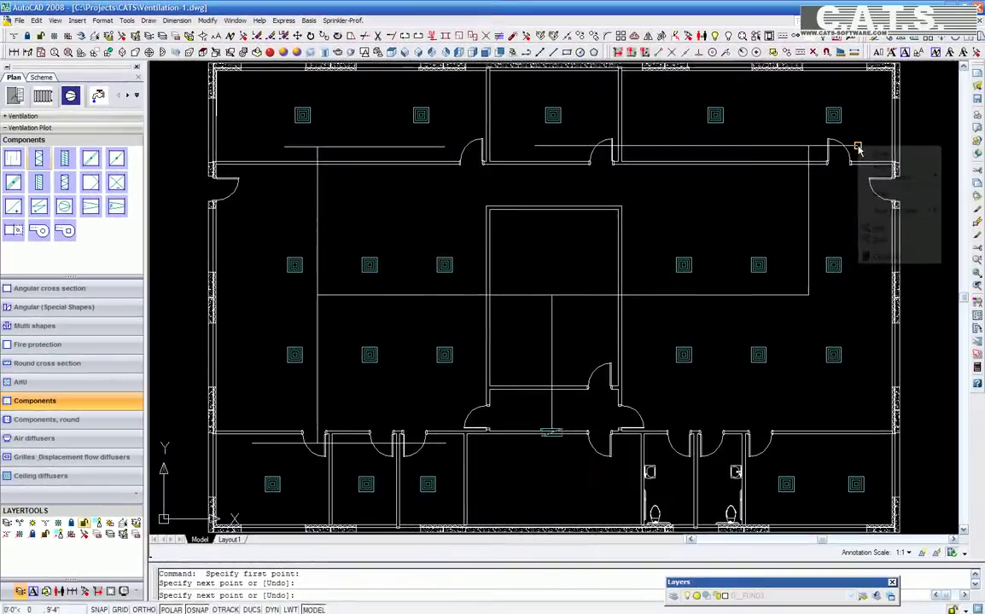
{"action": "left_click", "coordinate": [654, 190]}
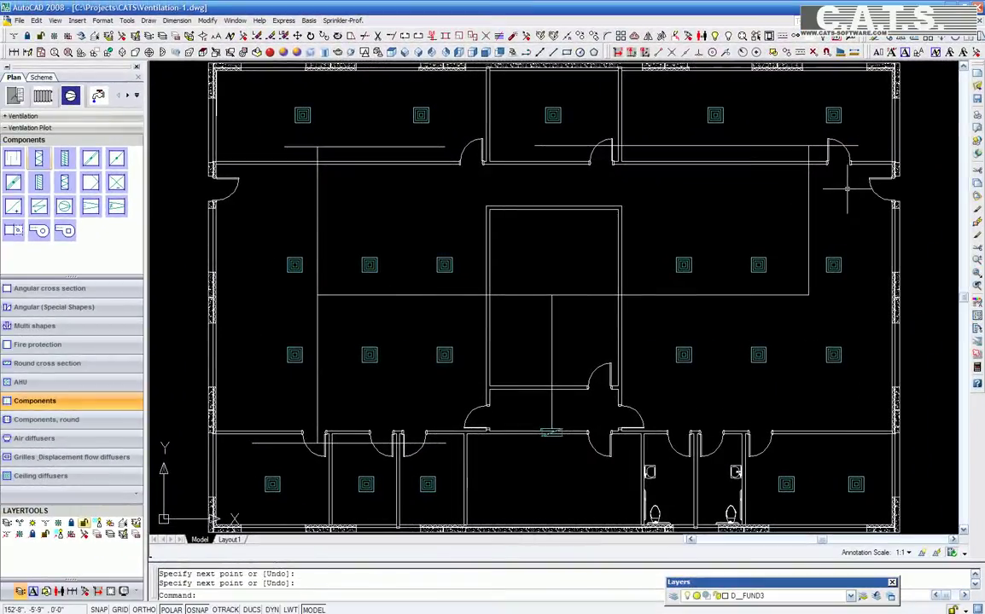
- Draw a vertical trace line from the right end of the horizontal main down into the lower right room
{"action": "right_click", "coordinate": [846, 189]}
{"action": "left_click", "coordinate": [679, 196]}
{"action": "left_click", "coordinate": [809, 294]}
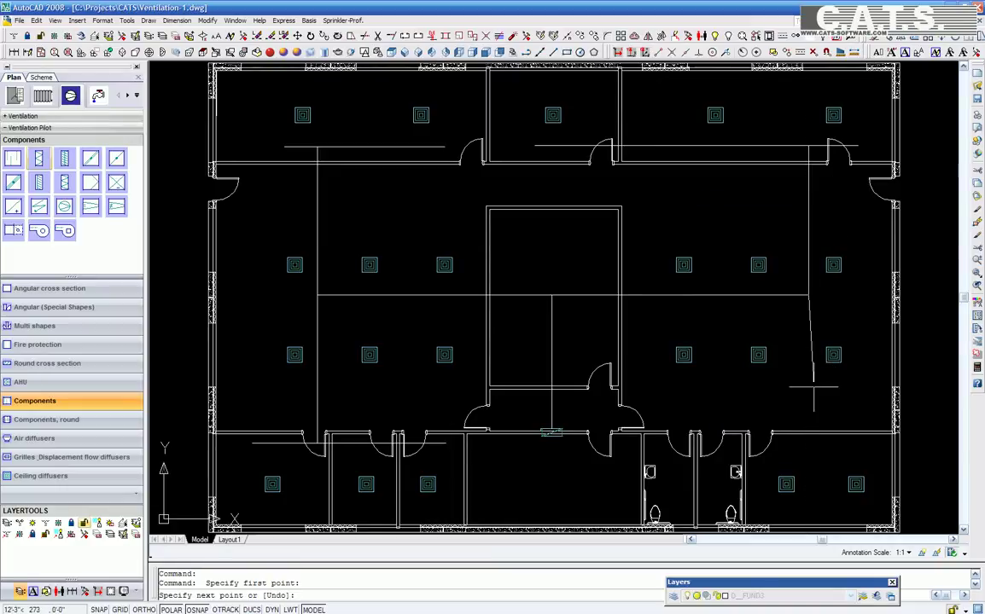
{"action": "left_click", "coordinate": [808, 512]}
{"action": "right_click", "coordinate": [808, 383]}
{"action": "left_click", "coordinate": [832, 392]}
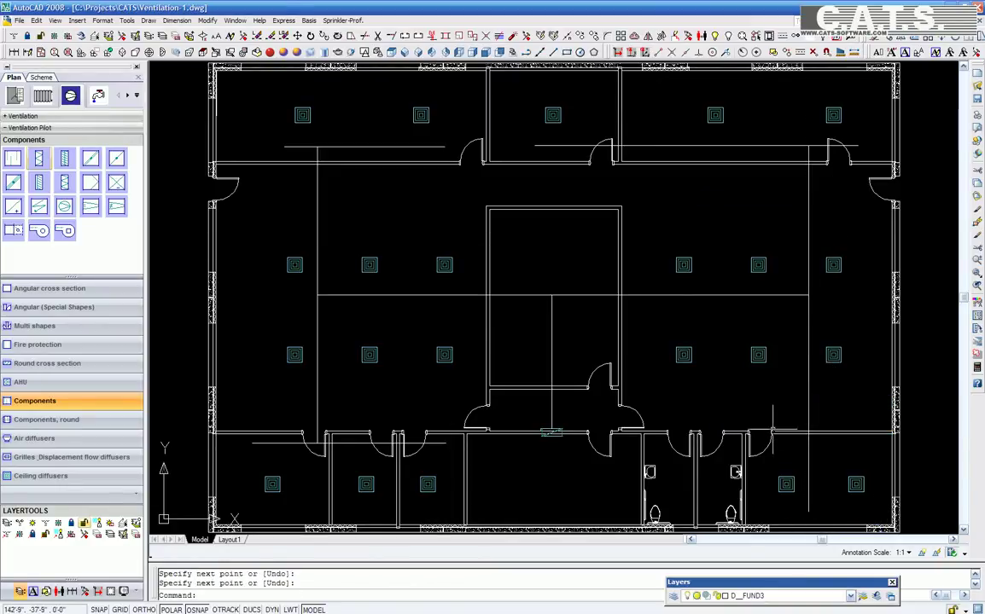
- Optimize the trace lines on the reference line's layer, covering the junctions at the central riser, both side mains and the upper and lower branches
{"action": "left_click", "coordinate": [47, 128]}
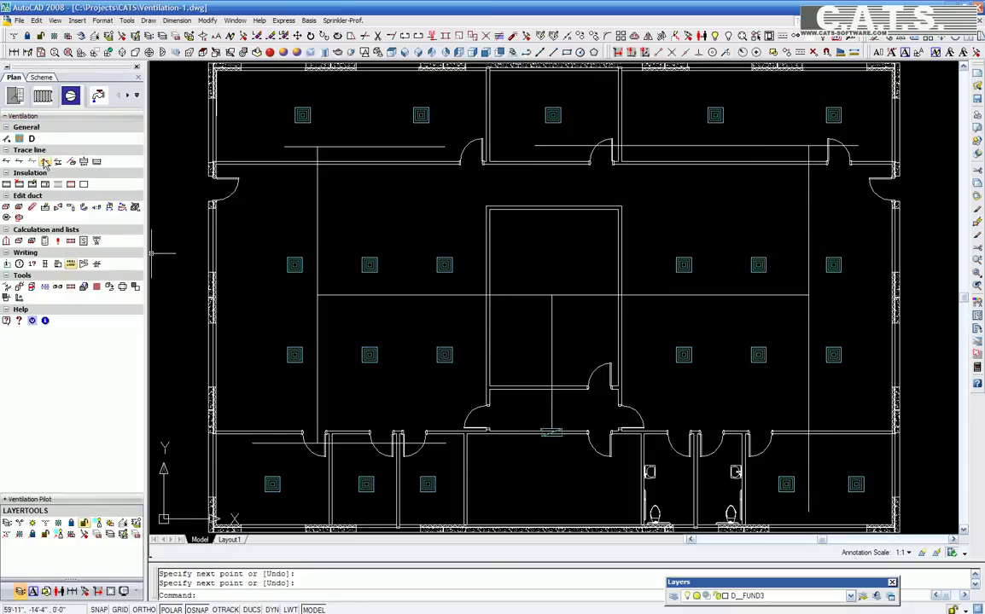
{"action": "left_click", "coordinate": [44, 162]}
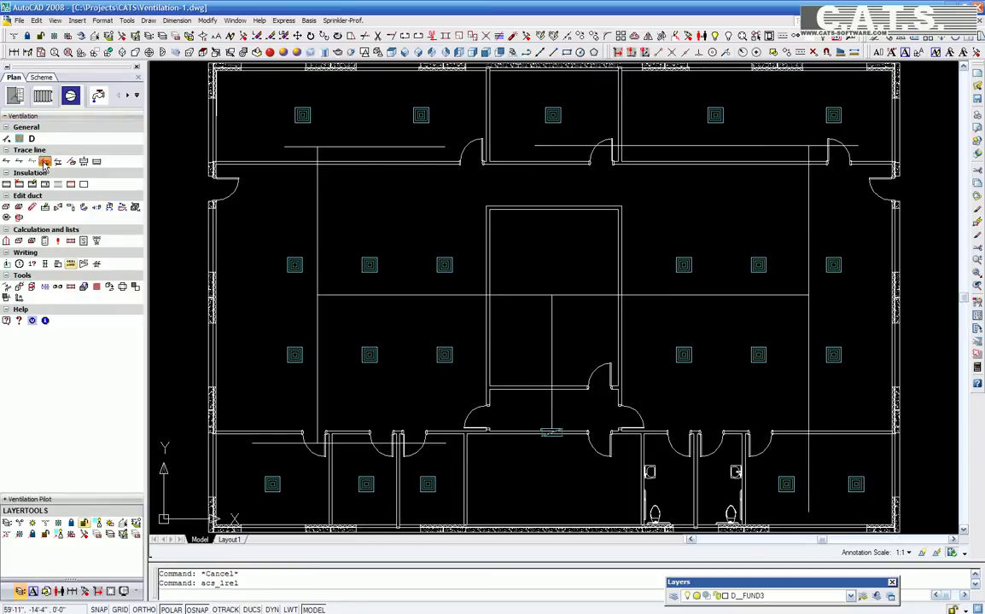
{"action": "left_click", "coordinate": [553, 308]}
{"action": "left_click", "coordinate": [568, 309]}
{"action": "left_click", "coordinate": [541, 284]}
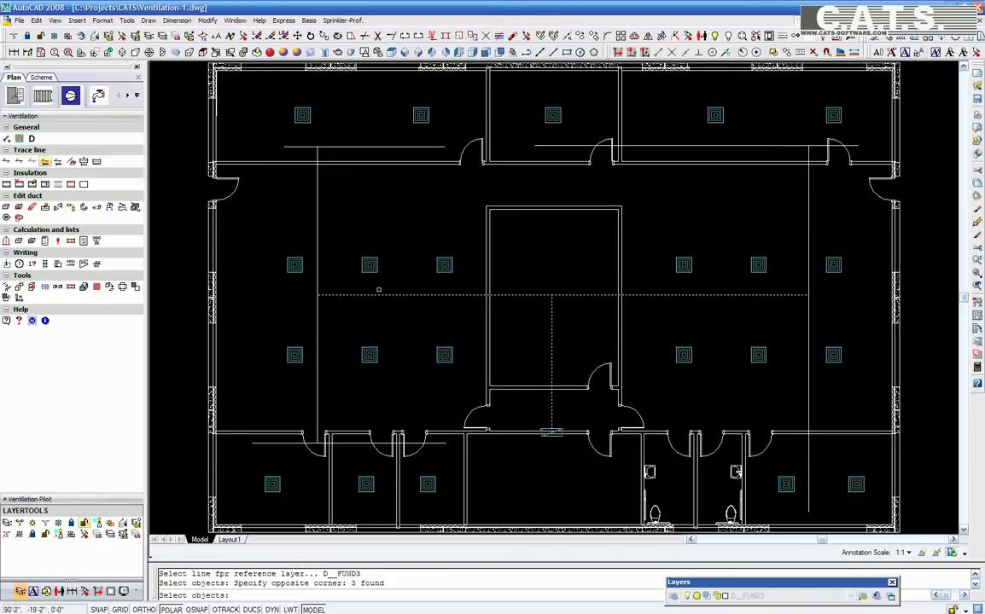
{"action": "left_click", "coordinate": [323, 299]}
{"action": "left_click", "coordinate": [308, 284]}
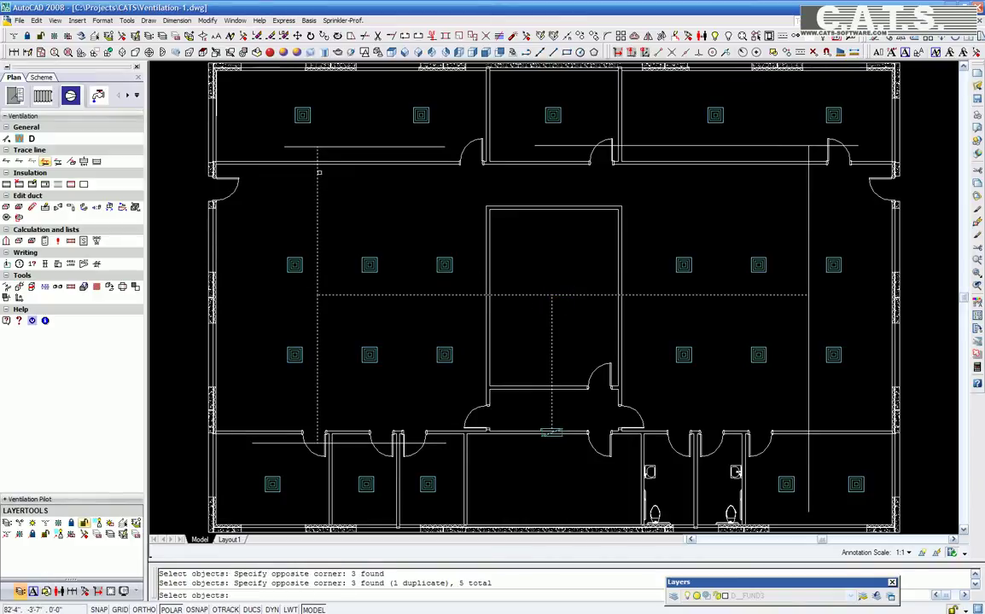
{"action": "left_click", "coordinate": [325, 155]}
{"action": "left_click", "coordinate": [307, 141]}
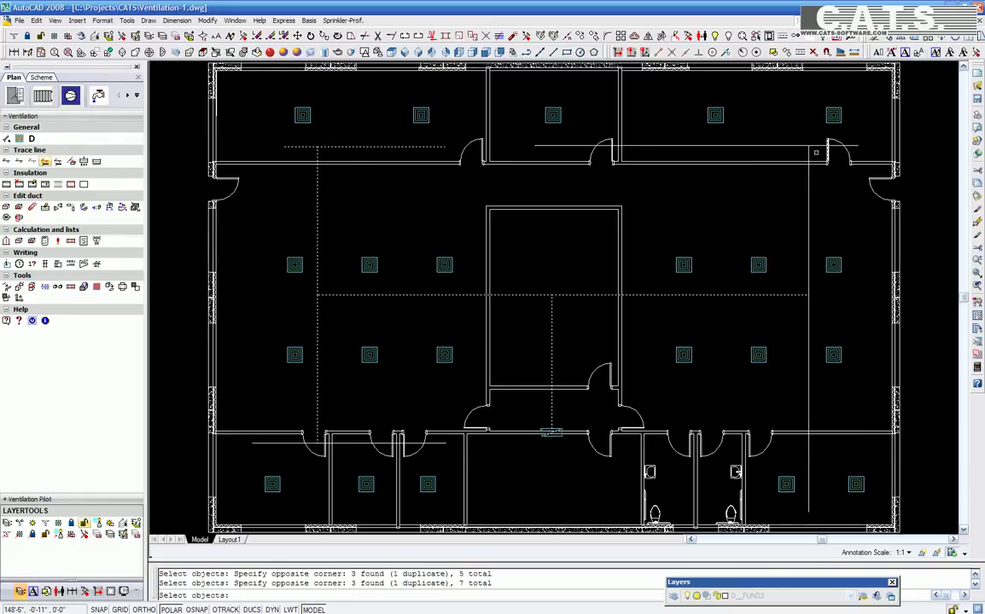
{"action": "left_click", "coordinate": [816, 152]}
{"action": "left_click", "coordinate": [802, 142]}
{"action": "left_click", "coordinate": [817, 464]}
{"action": "left_click", "coordinate": [807, 456]}
{"action": "left_click", "coordinate": [321, 451]}
{"action": "left_click", "coordinate": [312, 428]}
{"action": "key", "text": "Return"}
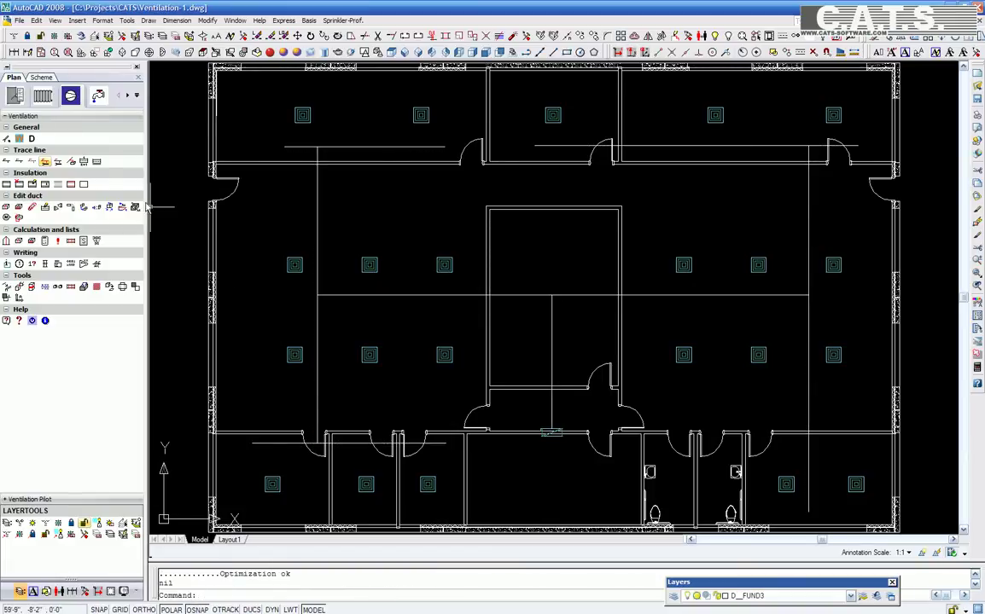
- Start connecting outlets to trace lines and choose every ceiling diffuser on the floor plan as an air outlet
{"action": "left_click", "coordinate": [71, 161]}
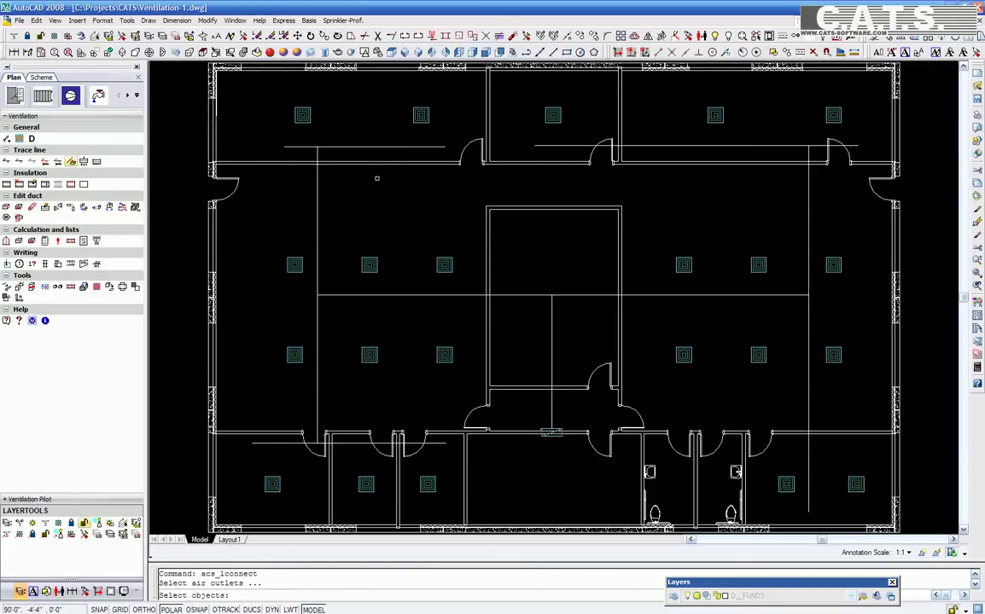
{"action": "left_click", "coordinate": [438, 127]}
{"action": "left_click", "coordinate": [265, 90]}
{"action": "left_click", "coordinate": [552, 116]}
{"action": "left_click", "coordinate": [843, 130]}
{"action": "left_click", "coordinate": [683, 97]}
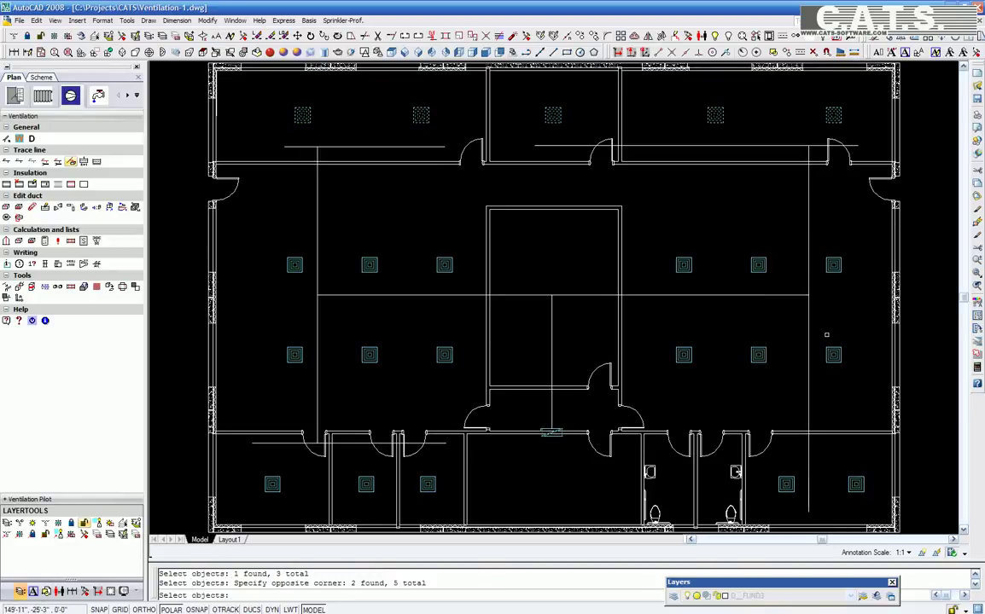
{"action": "left_click", "coordinate": [845, 368]}
{"action": "left_click", "coordinate": [674, 235]}
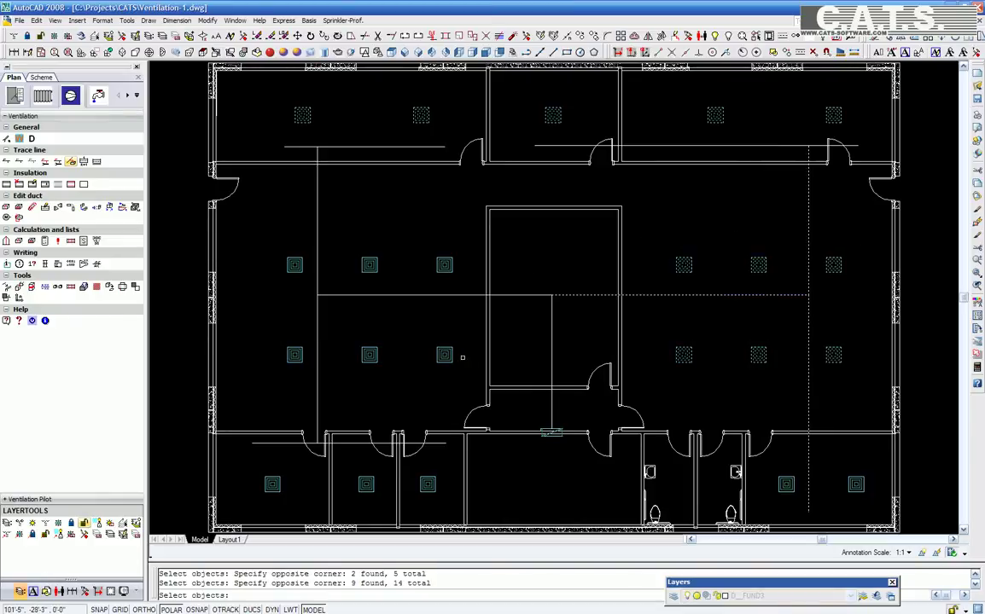
{"action": "left_click", "coordinate": [462, 357]}
{"action": "left_click", "coordinate": [248, 231]}
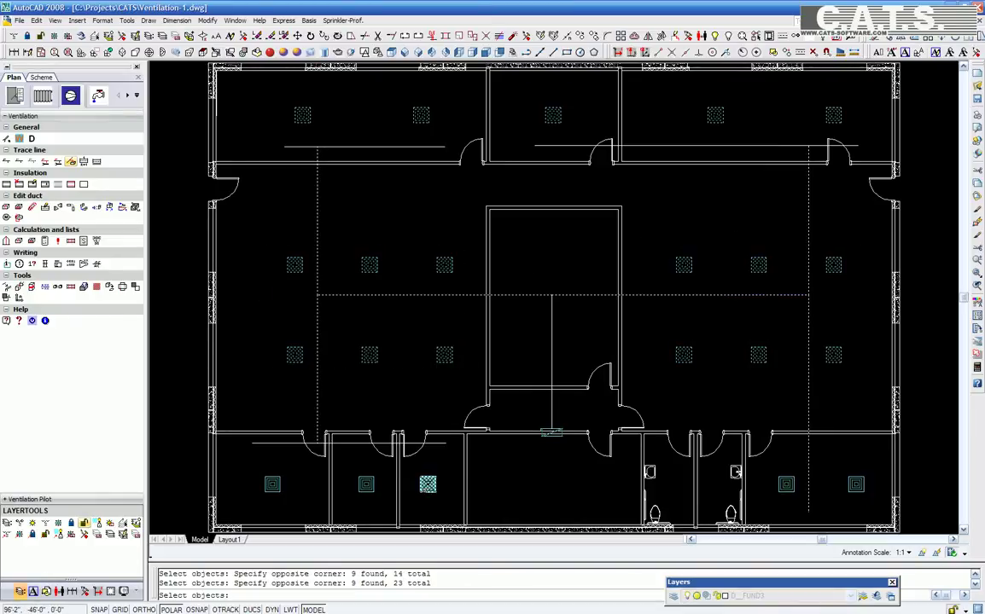
{"action": "left_click", "coordinate": [427, 484]}
{"action": "left_click", "coordinate": [366, 484]}
{"action": "left_click", "coordinate": [273, 484]}
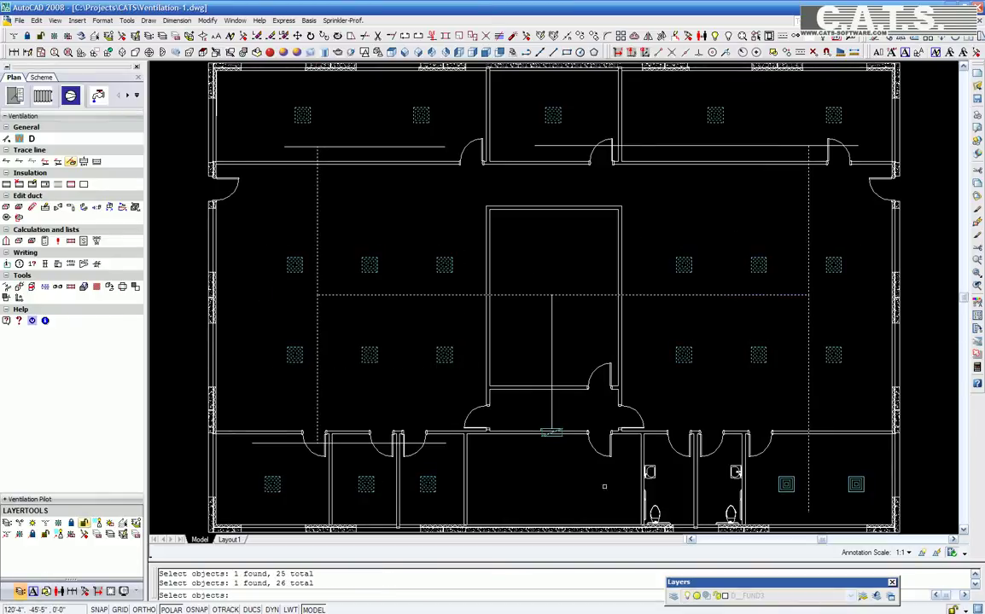
{"action": "left_click", "coordinate": [786, 484]}
{"action": "left_click", "coordinate": [856, 484]}
{"action": "key", "text": "Return"}
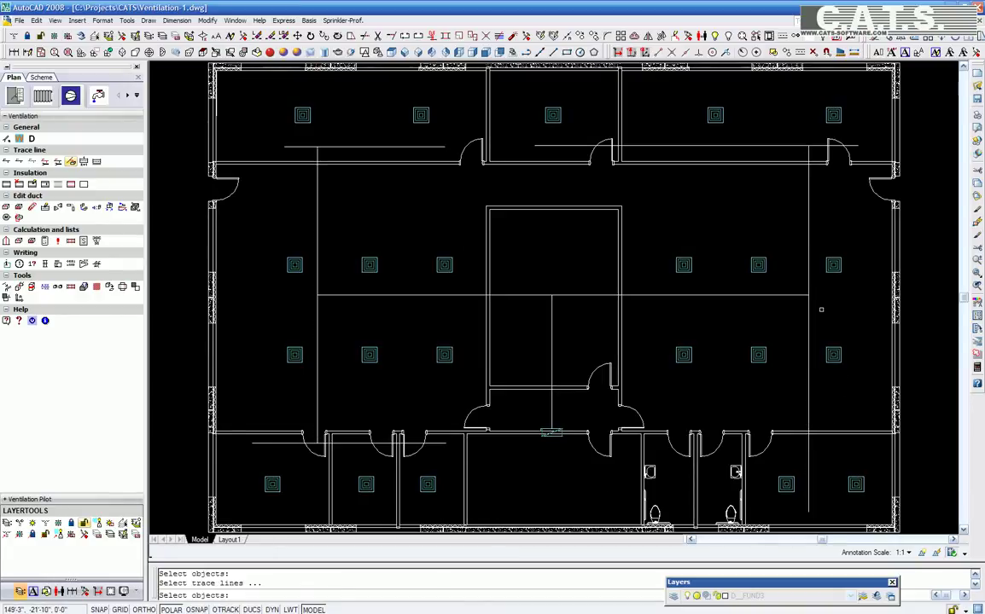
- Connect the chosen diffusers to the horizontal main, both side mains and the upper and lower branch lines with connection type Top
{"action": "left_click", "coordinate": [822, 313]}
{"action": "left_click", "coordinate": [788, 286]}
{"action": "left_click", "coordinate": [821, 153]}
{"action": "left_click", "coordinate": [767, 132]}
{"action": "left_click", "coordinate": [326, 153]}
{"action": "left_click", "coordinate": [294, 141]}
{"action": "left_click", "coordinate": [343, 321]}
{"action": "left_click", "coordinate": [312, 286]}
{"action": "left_click", "coordinate": [298, 443]}
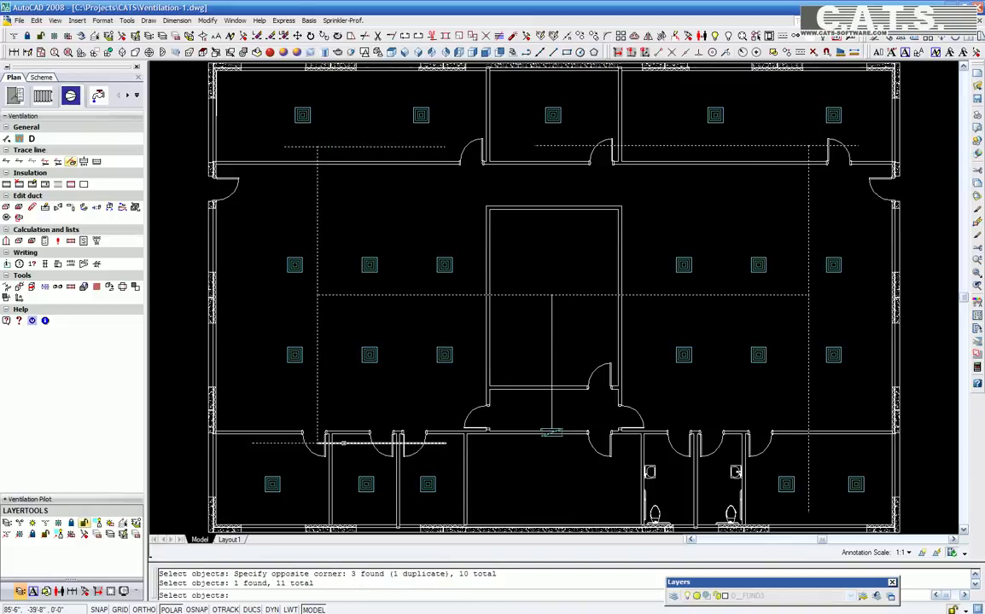
{"action": "left_click", "coordinate": [345, 444]}
{"action": "key", "text": "Return"}
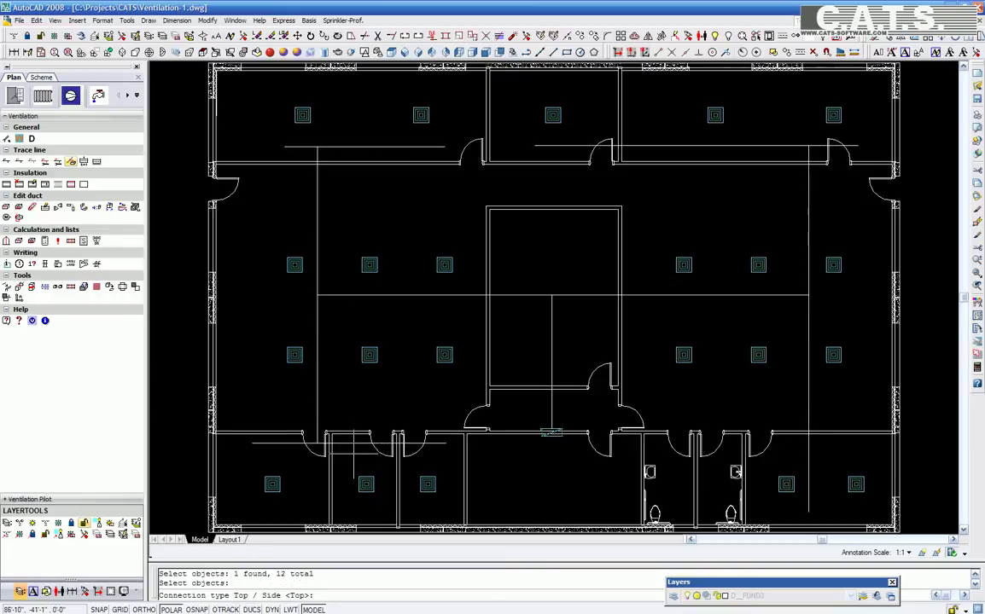
{"action": "key", "text": "Return"}
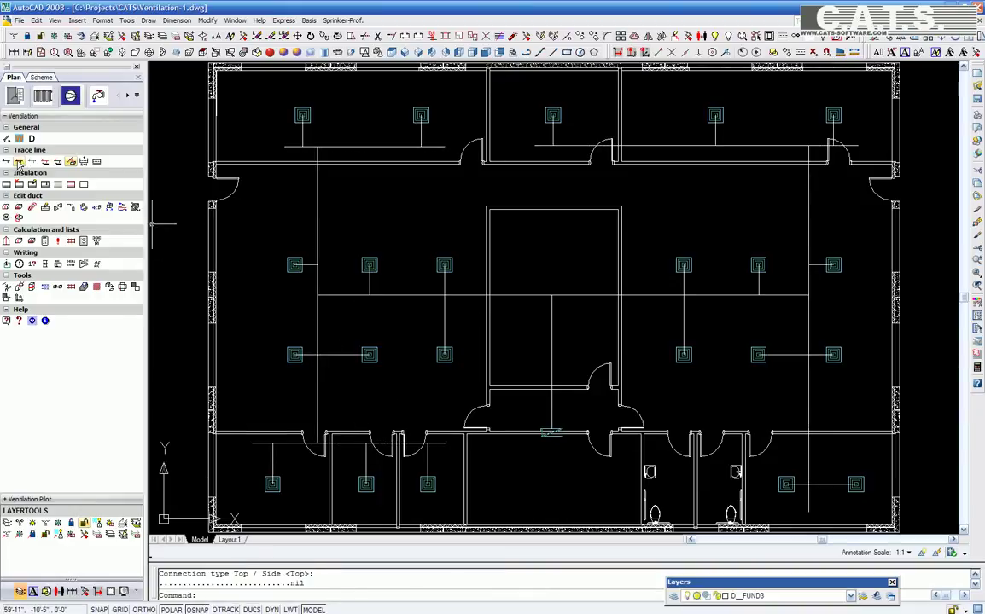
- Delete the overhanging trace line ends beyond the outermost diffusers on both upper branches and the lower left branch
{"action": "left_click", "coordinate": [19, 162]}
{"action": "left_click", "coordinate": [271, 133]}
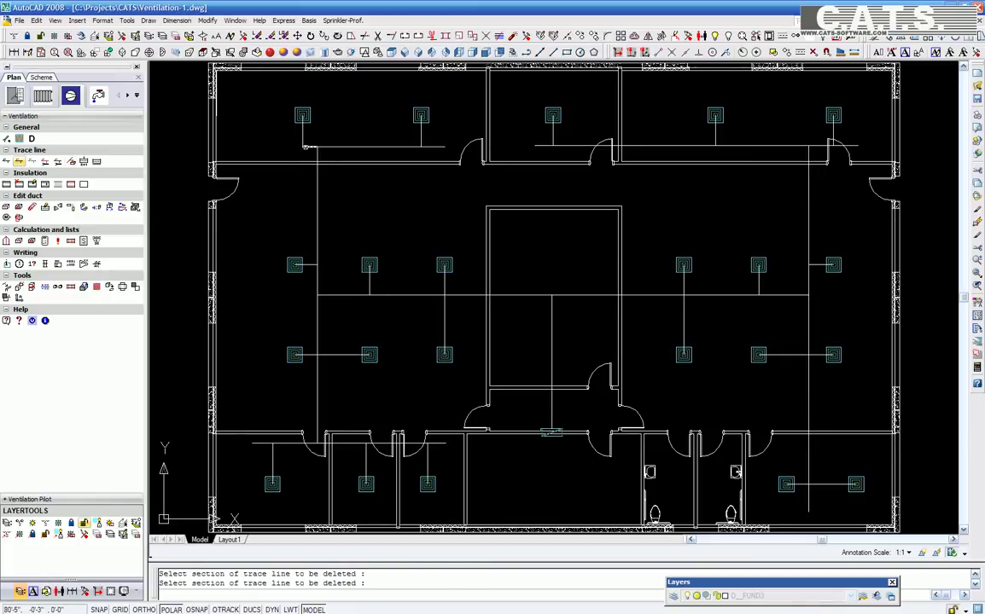
{"action": "left_click", "coordinate": [430, 147]}
{"action": "left_click", "coordinate": [842, 146]}
{"action": "left_click", "coordinate": [260, 444]}
{"action": "left_click", "coordinate": [438, 444]}
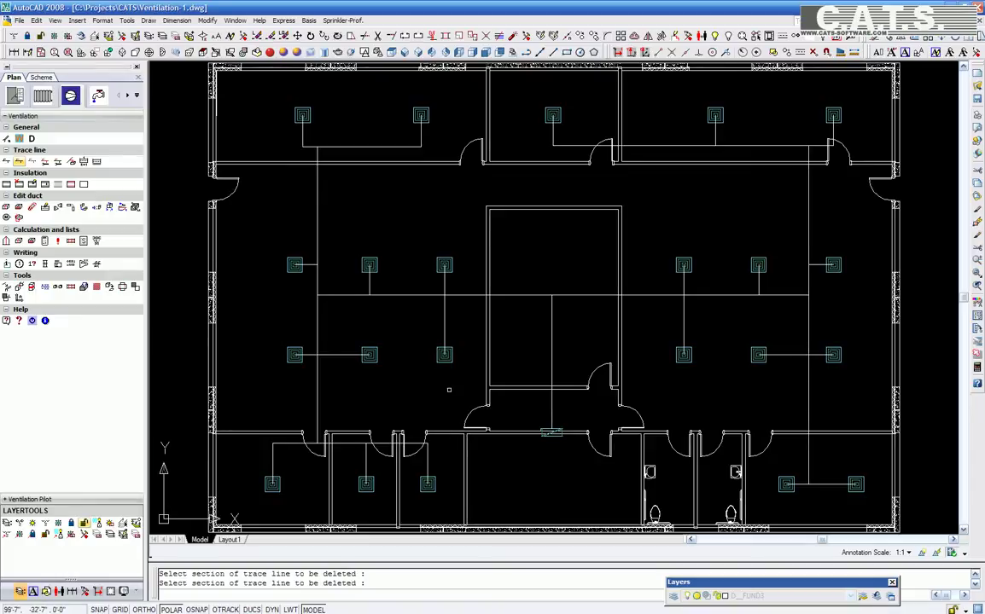
- Assign automatic duct generation data to all trace lines: round ducts, diameter 0, maximum velocity 800, center aligned
{"action": "left_click", "coordinate": [83, 163]}
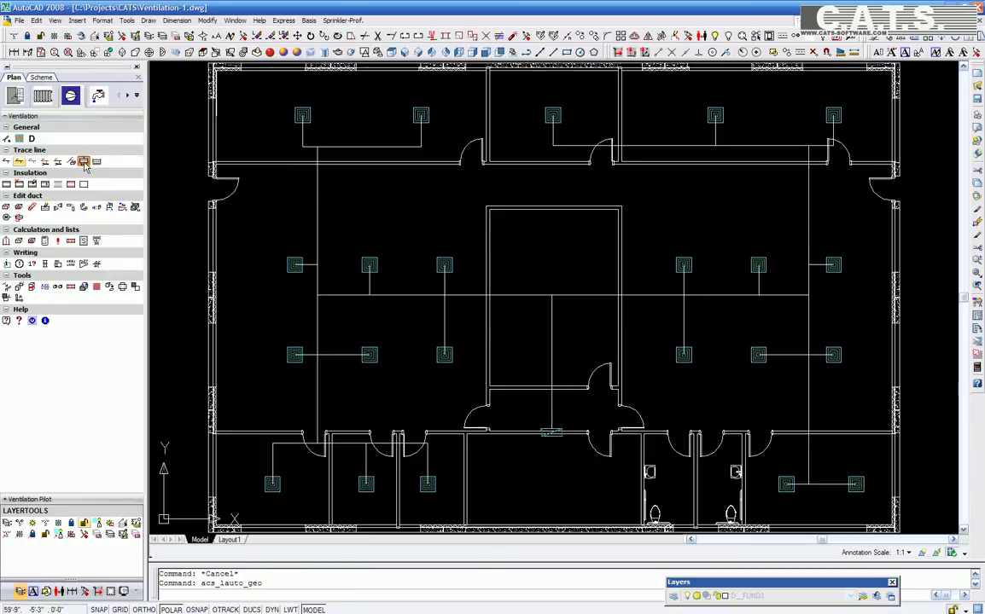
{"action": "mouse_move", "coordinate": [176, 288]}
{"action": "left_mouse_down"}
{"action": "mouse_move", "coordinate": [211, 287]}
{"action": "mouse_move", "coordinate": [482, 202]}
{"action": "left_mouse_up"}
{"action": "left_click", "coordinate": [388, 241]}
{"action": "left_click_drag", "start_coordinate": [538, 272], "coordinate": [510, 274]}
{"action": "type", "text": "800"}
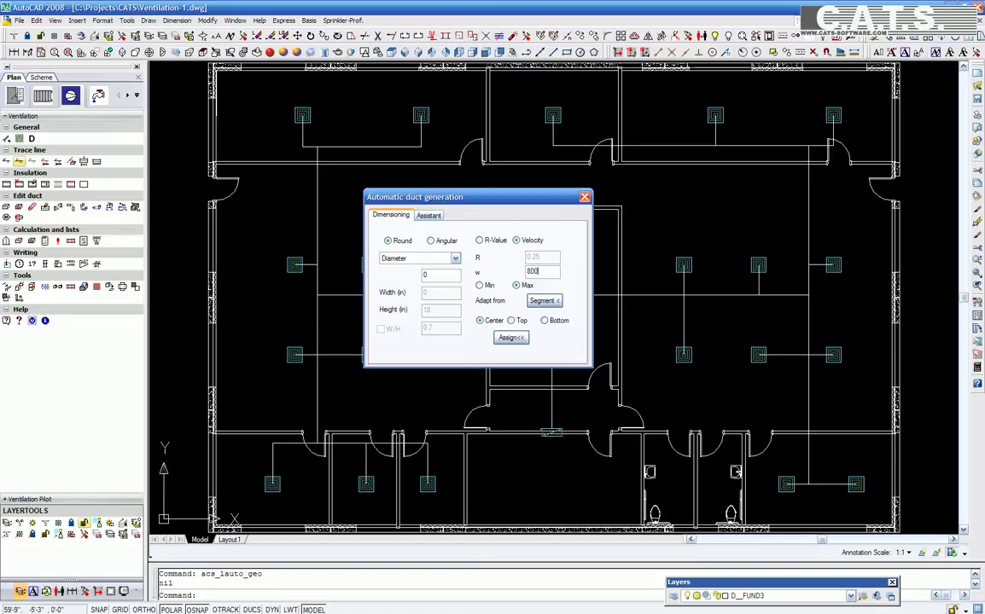
{"action": "left_click", "coordinate": [543, 301]}
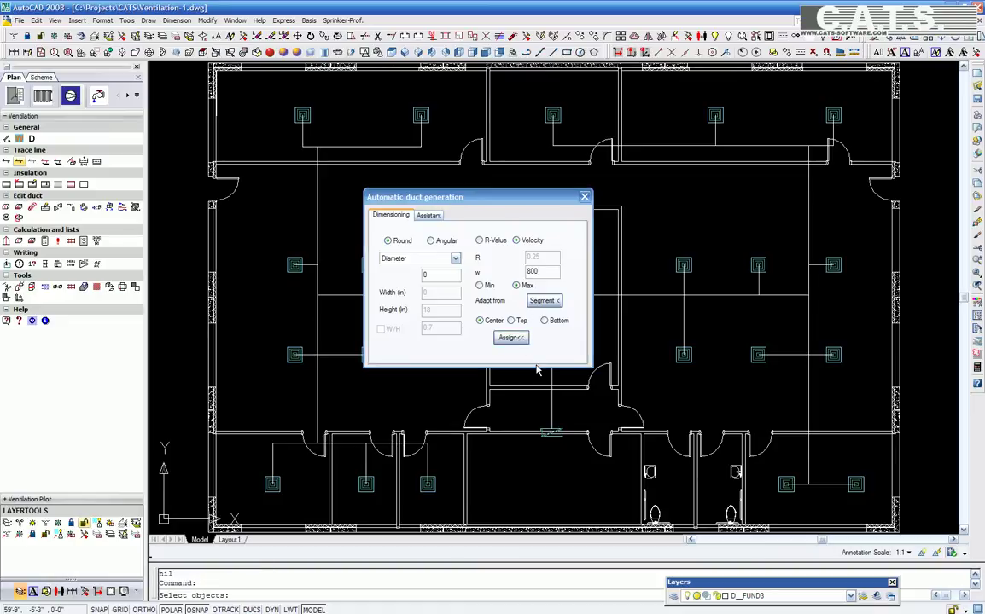
{"action": "left_click_drag", "start_coordinate": [521, 201], "coordinate": [154, 236]}
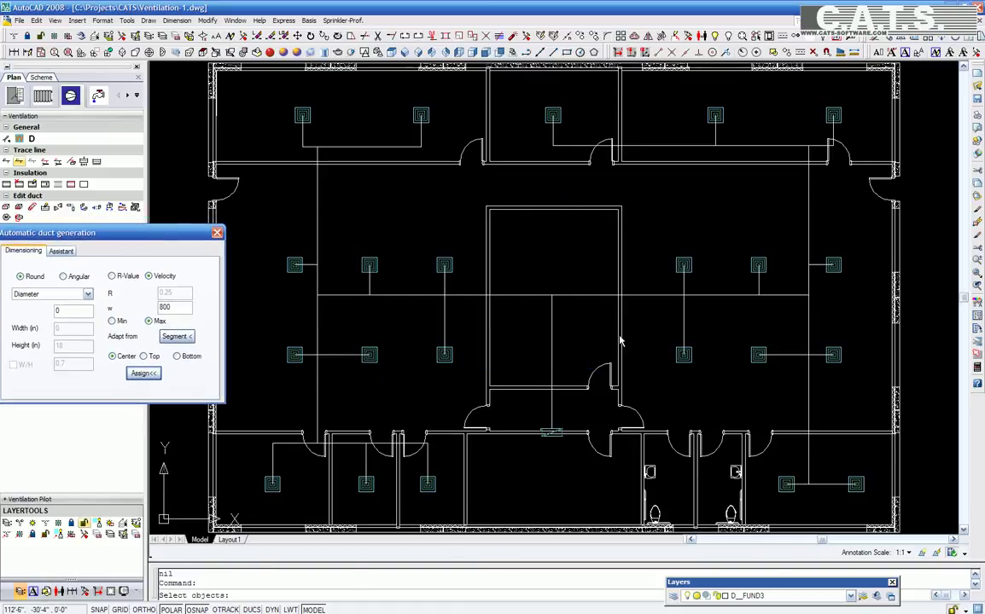
{"action": "left_click", "coordinate": [875, 507]}
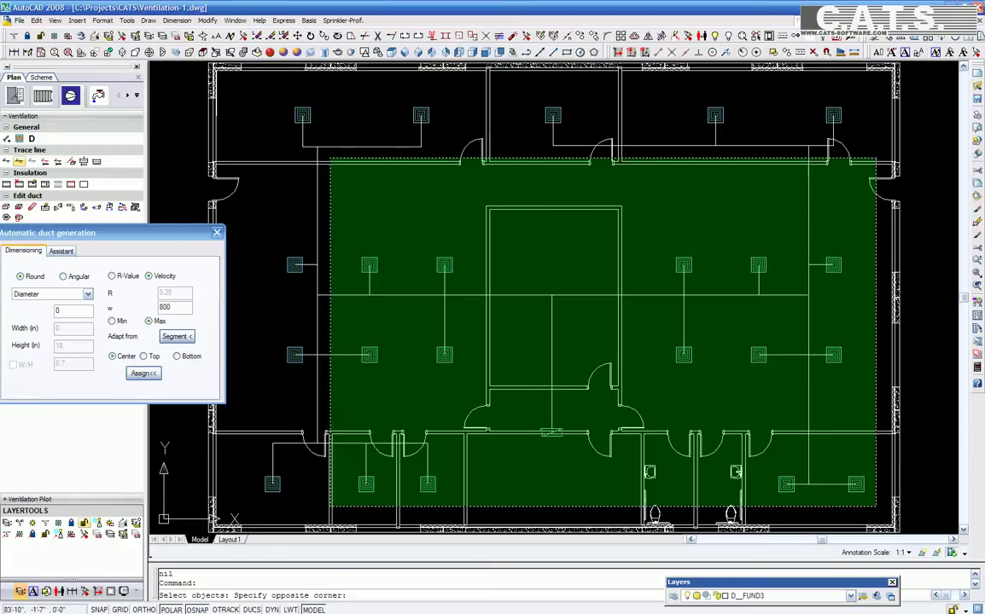
{"action": "left_click", "coordinate": [249, 86]}
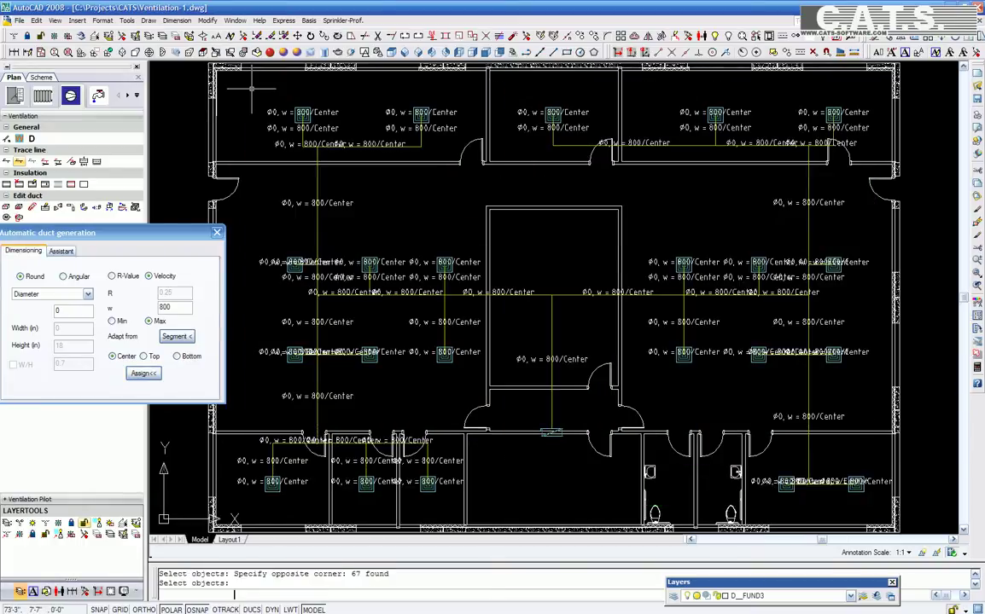
- Switch the duct dimensioning to angular and check the size calculation fields of the Assistant
{"action": "mouse_move", "coordinate": [122, 235]}
{"action": "left_mouse_down"}
{"action": "mouse_move", "coordinate": [434, 226]}
{"action": "mouse_move", "coordinate": [468, 206]}
{"action": "left_mouse_up"}
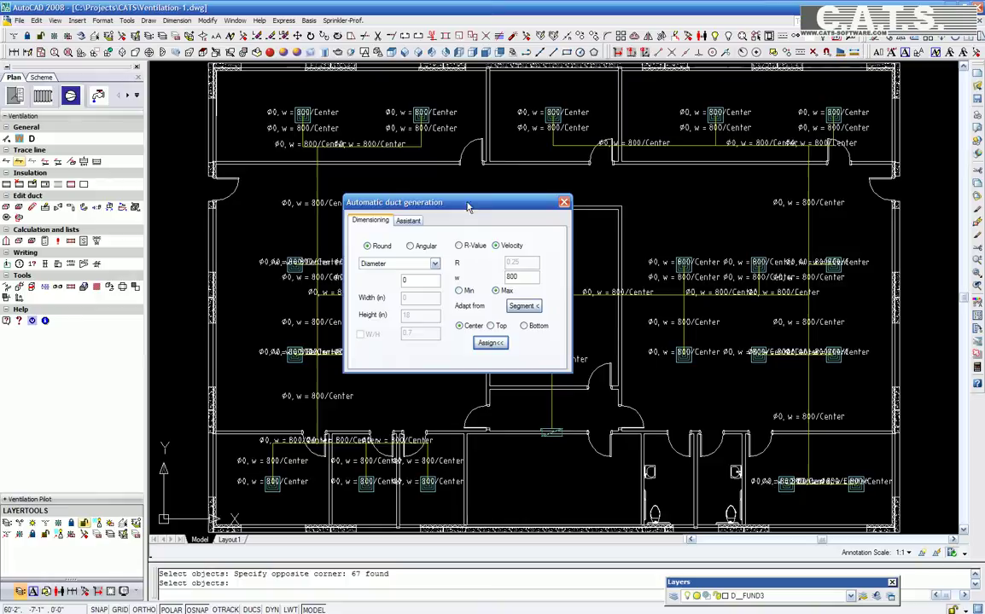
{"action": "left_click", "coordinate": [410, 247]}
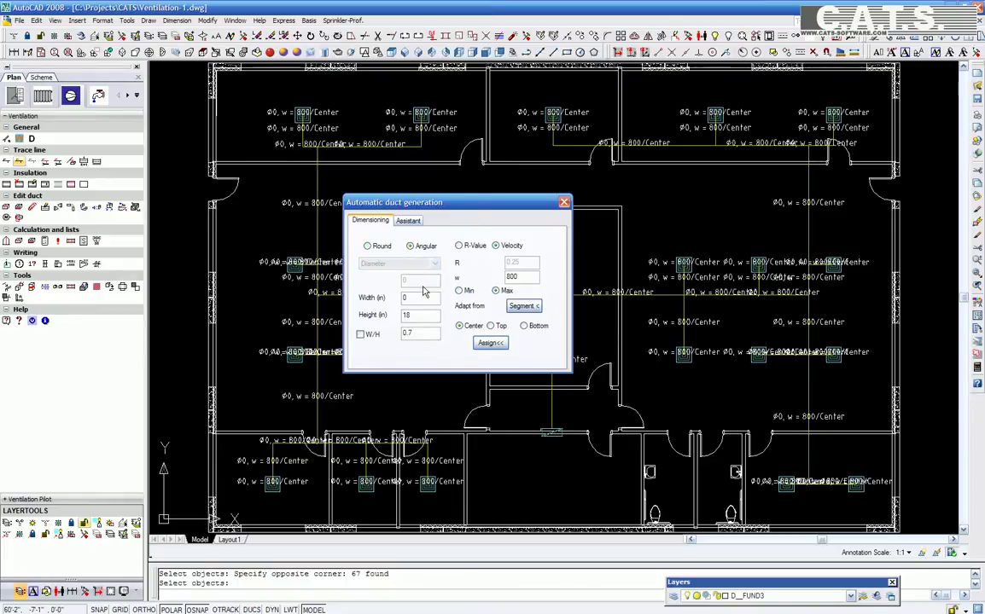
{"action": "left_click", "coordinate": [409, 221]}
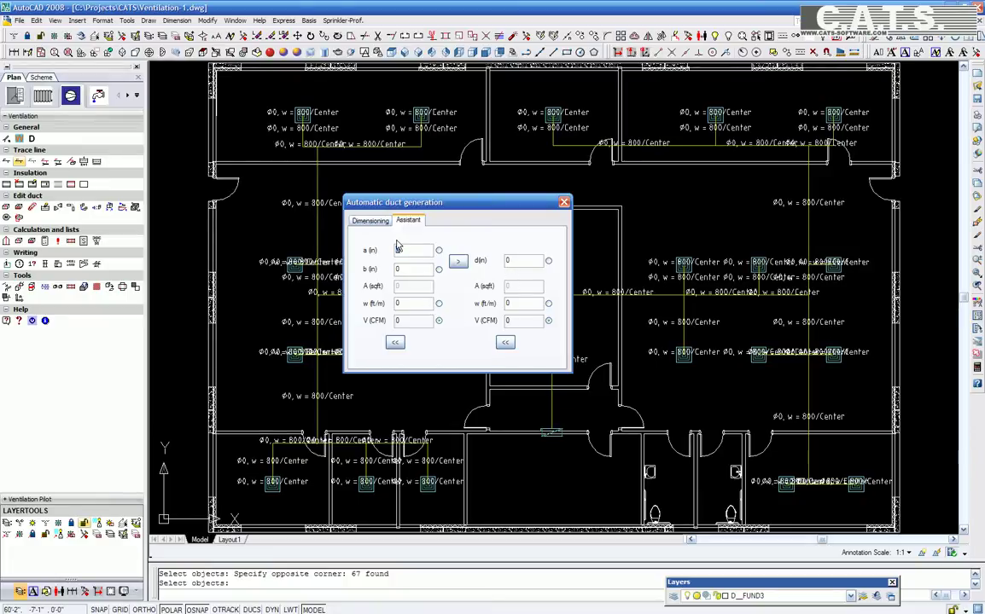
{"action": "left_click", "coordinate": [369, 220]}
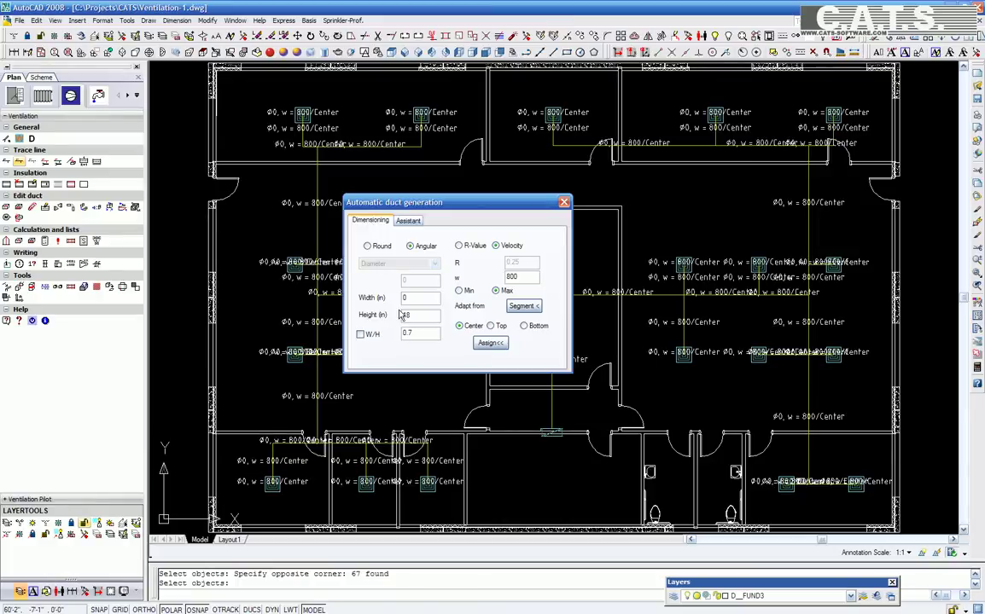
- Assign the angular dimensioning with height 18 in and maximum velocity 800 to the central riser and every segment of the horizontal main
{"action": "left_click", "coordinate": [486, 344]}
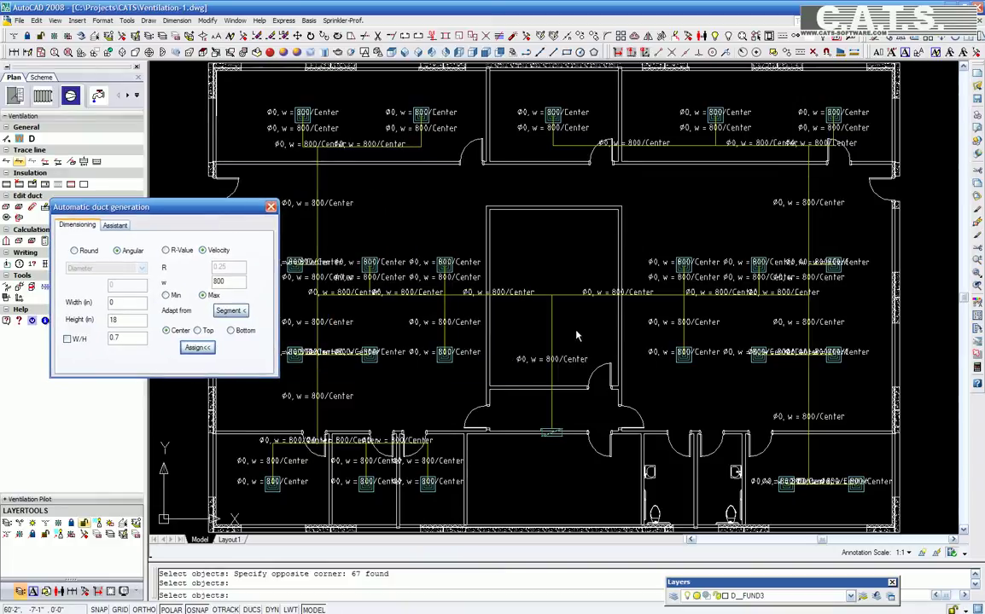
{"action": "left_click", "coordinate": [576, 333]}
{"action": "left_click", "coordinate": [562, 319]}
{"action": "left_click", "coordinate": [542, 288]}
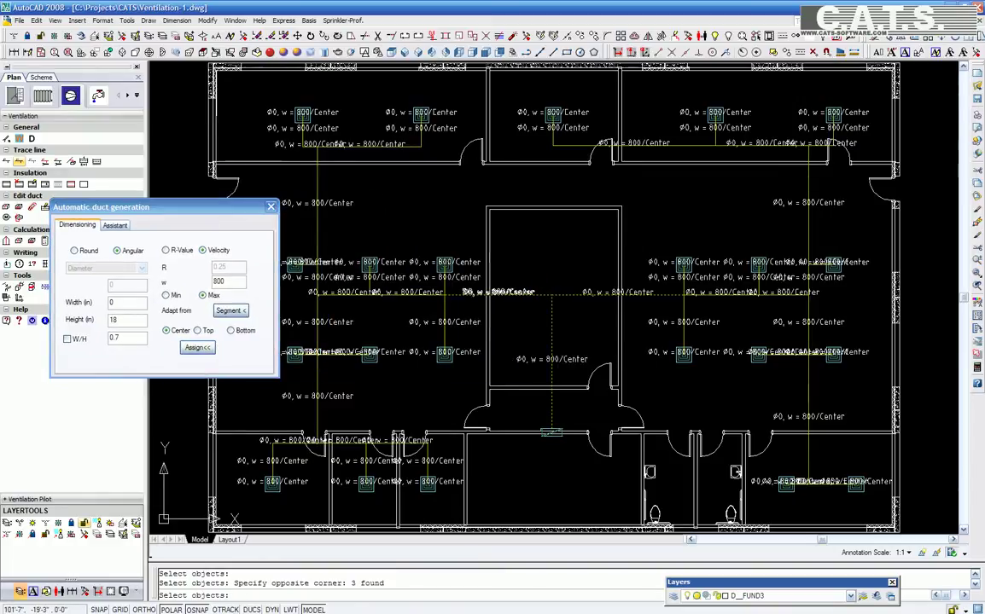
{"action": "left_click", "coordinate": [408, 304]}
{"action": "left_click", "coordinate": [386, 283]}
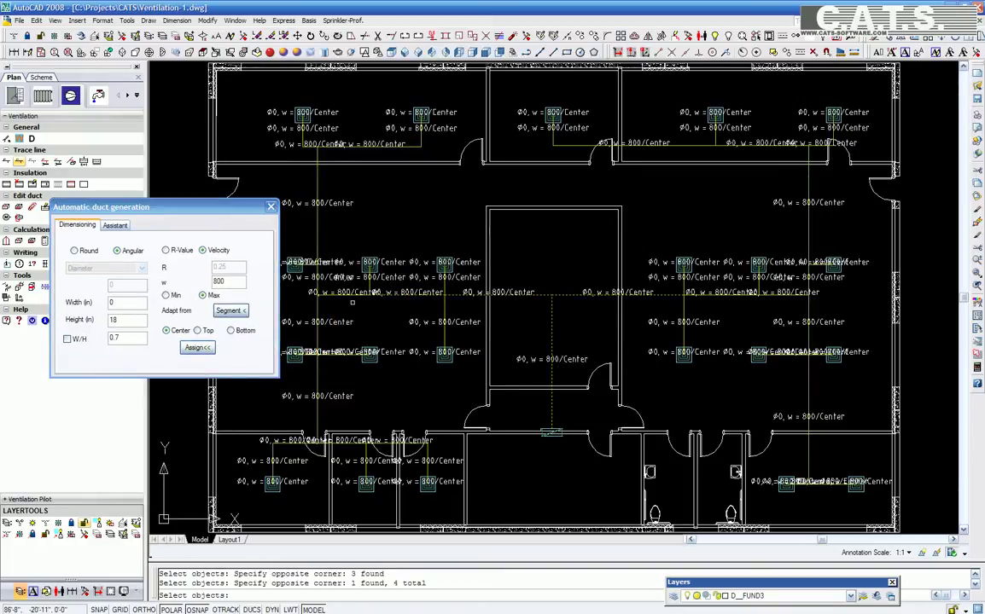
{"action": "left_click", "coordinate": [353, 303]}
{"action": "left_click", "coordinate": [331, 285]}
{"action": "left_click", "coordinate": [716, 311]}
{"action": "left_click", "coordinate": [696, 283]}
{"action": "left_click", "coordinate": [780, 300]}
{"action": "left_click", "coordinate": [764, 285]}
{"action": "right_click", "coordinate": [575, 318]}
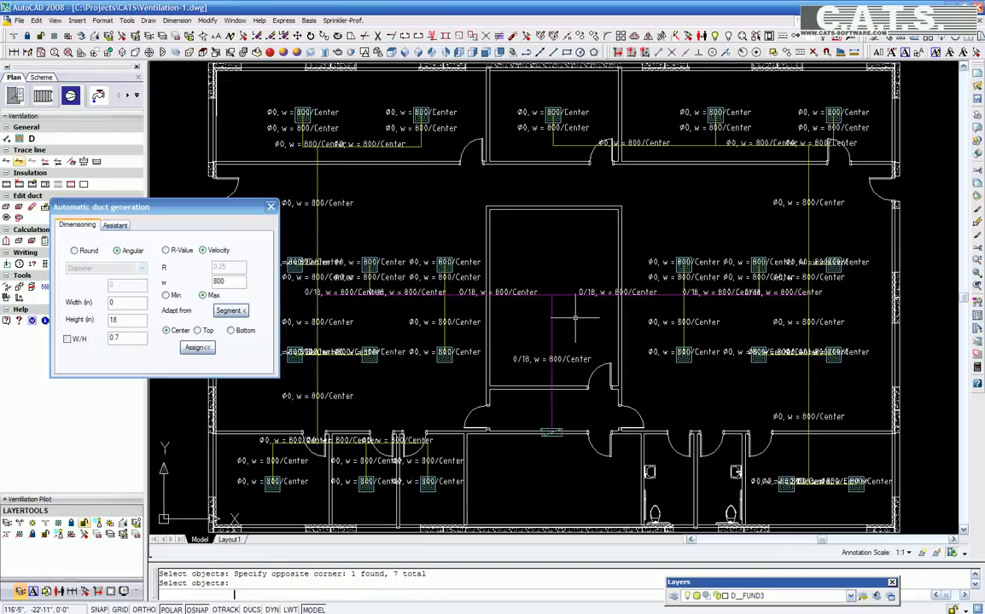
- Assign angular ducts with height 12 in to the side main segments directly above and below both ends of the horizontal main
{"action": "left_click", "coordinate": [103, 289]}
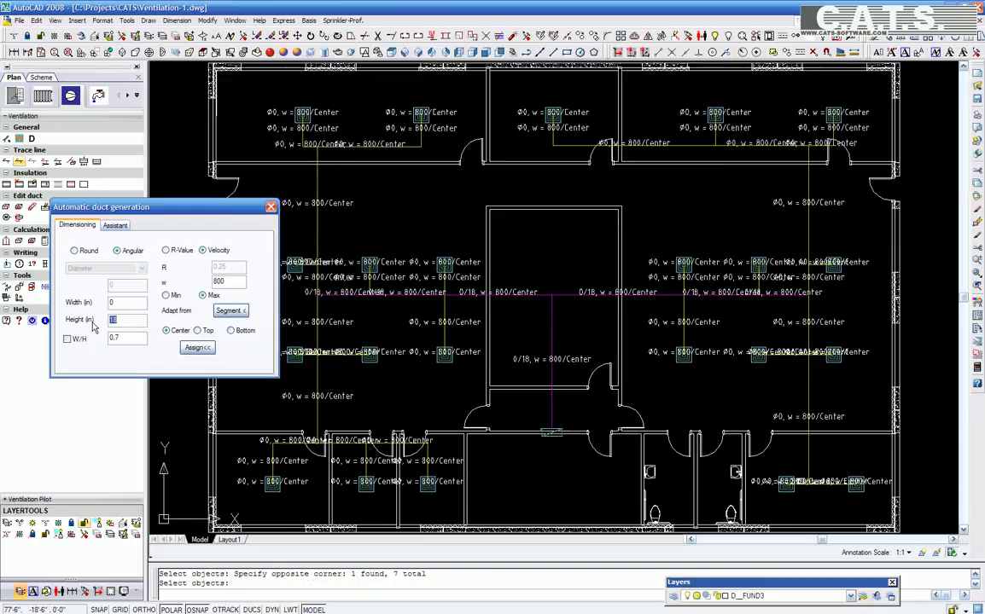
{"action": "type", "text": "12"}
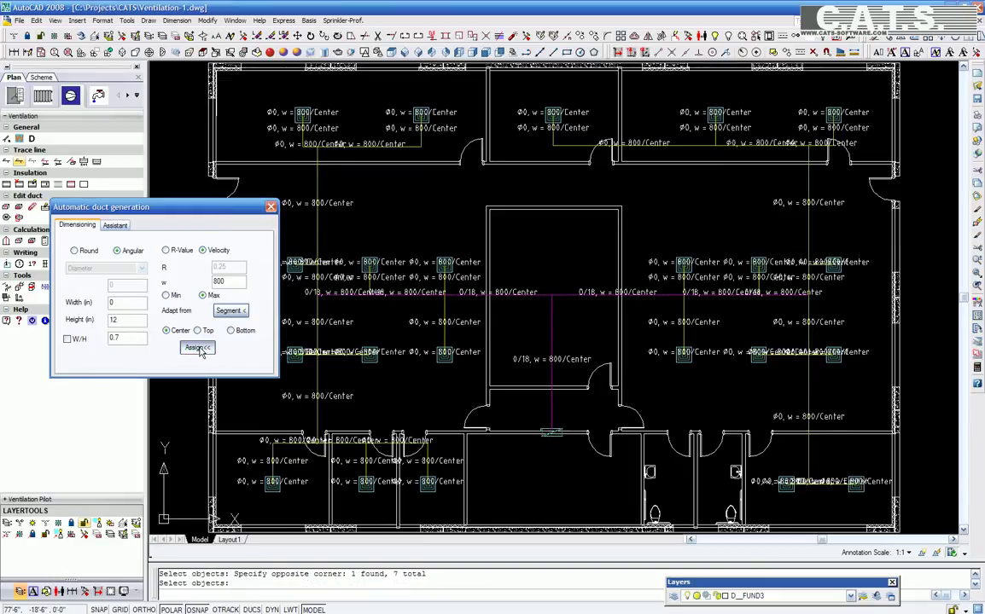
{"action": "left_click", "coordinate": [197, 348]}
{"action": "left_click", "coordinate": [317, 309]}
{"action": "left_click", "coordinate": [320, 280]}
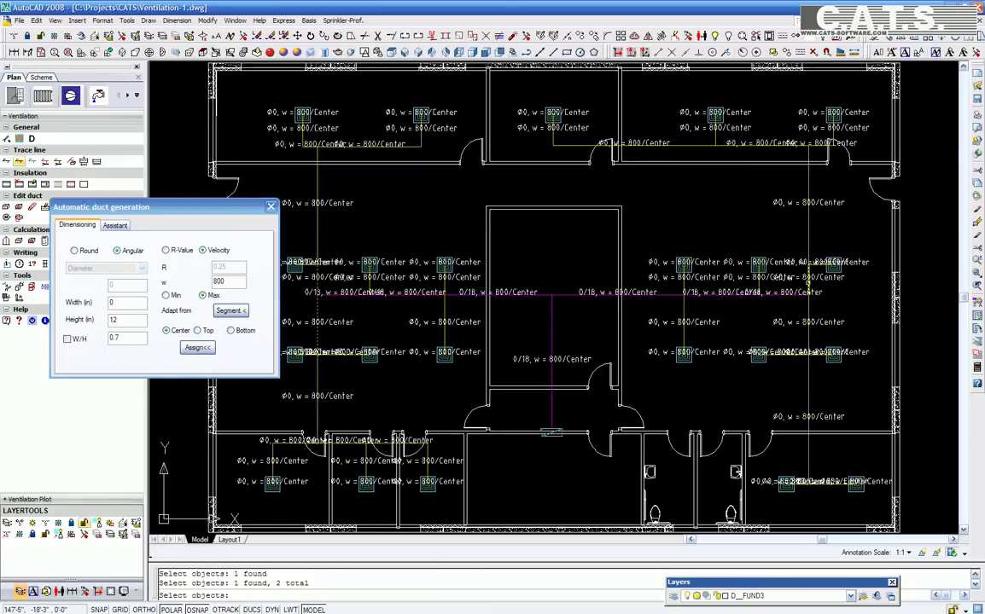
{"action": "left_click", "coordinate": [808, 281]}
{"action": "left_click", "coordinate": [808, 306]}
{"action": "key", "text": "Return"}
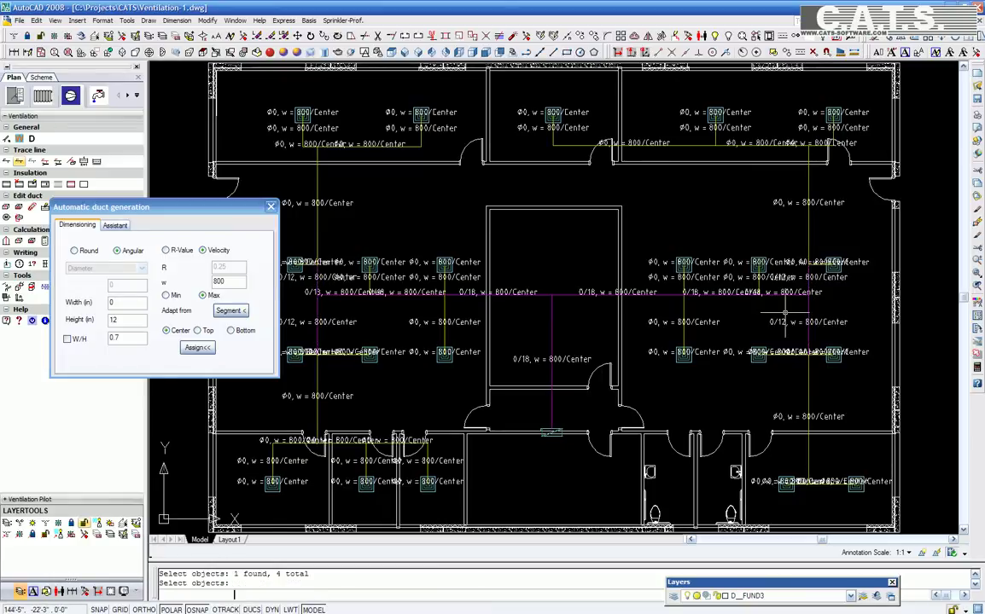
{"action": "left_click", "coordinate": [270, 207]}
- Start generating ducts from the central riser trace line near the fire damper and review the construction, range and automatic duct generation preferences
{"action": "left_click", "coordinate": [97, 163]}
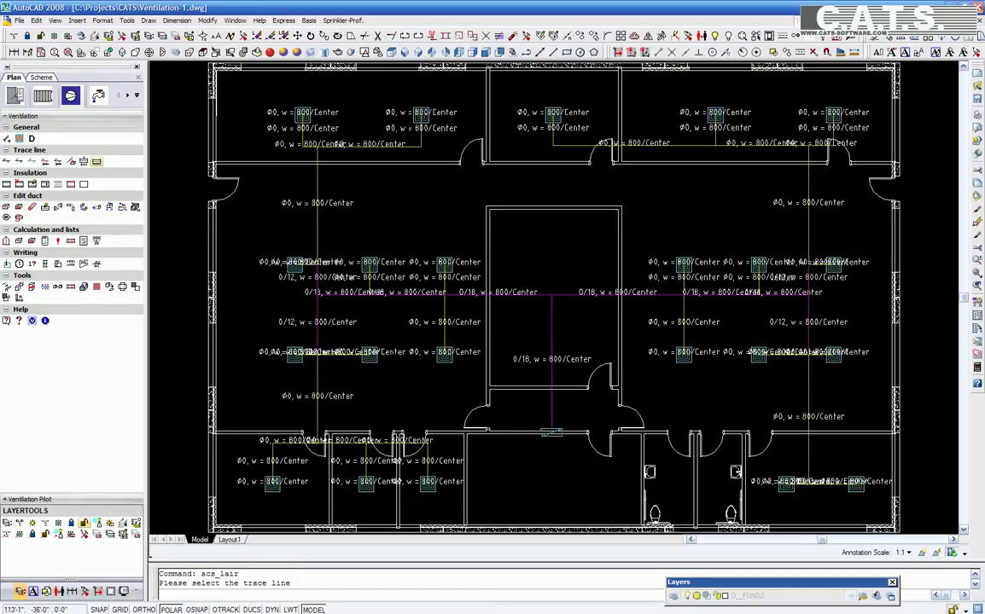
{"action": "left_click", "coordinate": [551, 416]}
{"action": "left_click", "coordinate": [375, 196]}
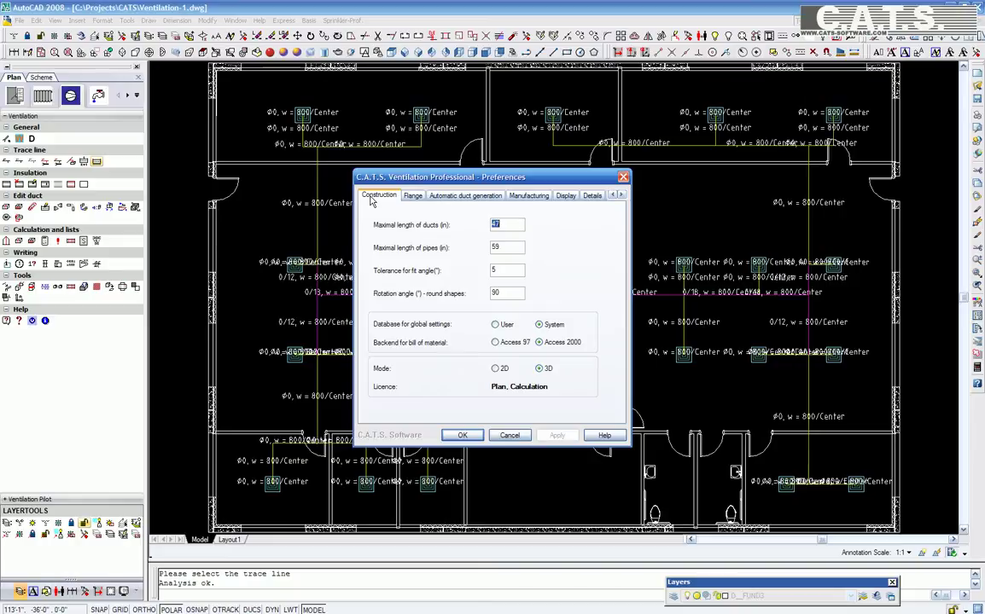
{"action": "left_click", "coordinate": [414, 196]}
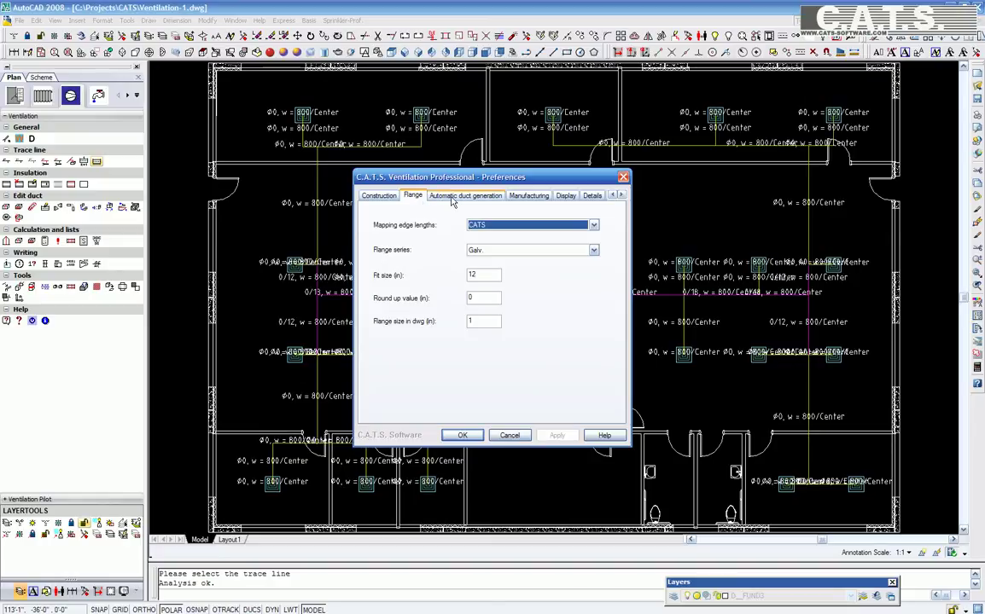
{"action": "left_click", "coordinate": [453, 198]}
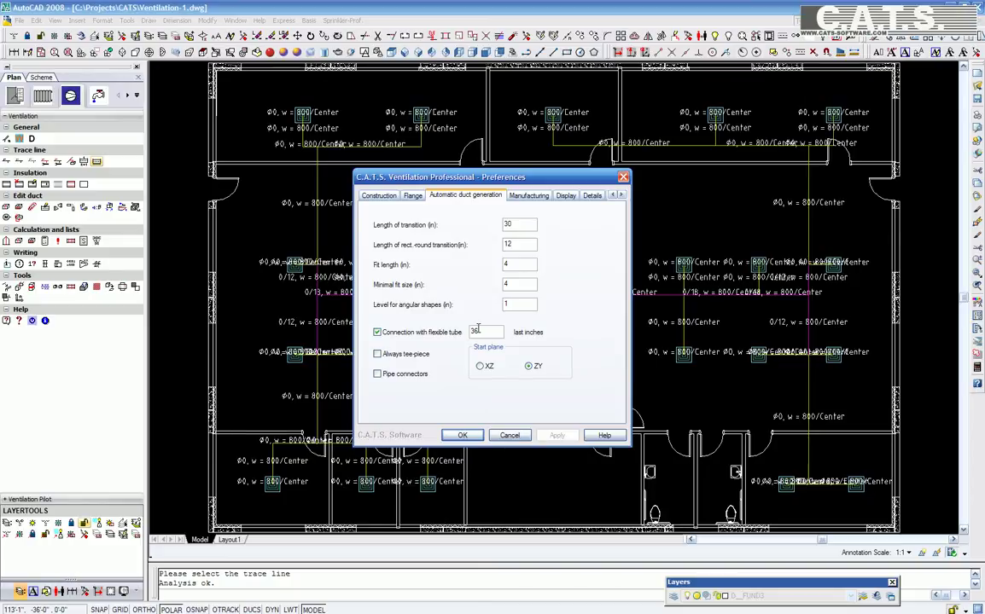
- Examine the duct join and pressure class options in the manufacturing preferences
{"action": "left_click", "coordinate": [527, 197]}
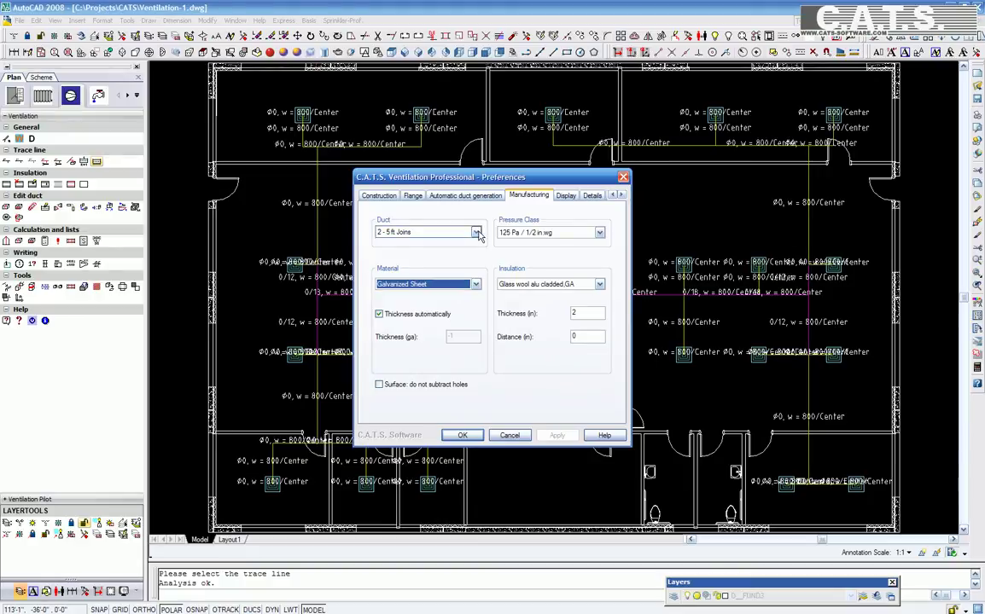
{"action": "left_click", "coordinate": [476, 233]}
{"action": "left_click", "coordinate": [427, 242]}
{"action": "left_click", "coordinate": [600, 233]}
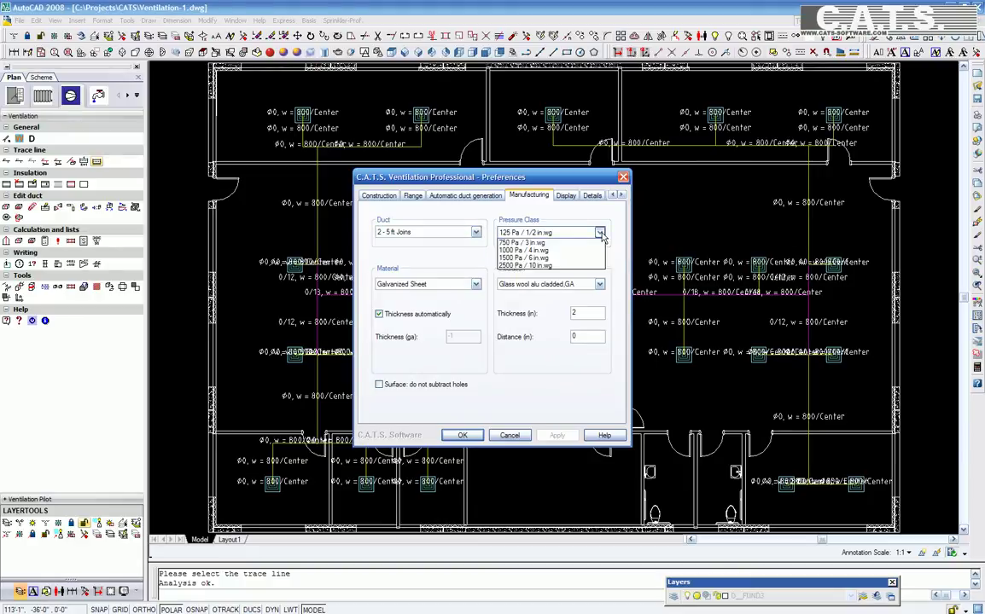
{"action": "left_click", "coordinate": [589, 243]}
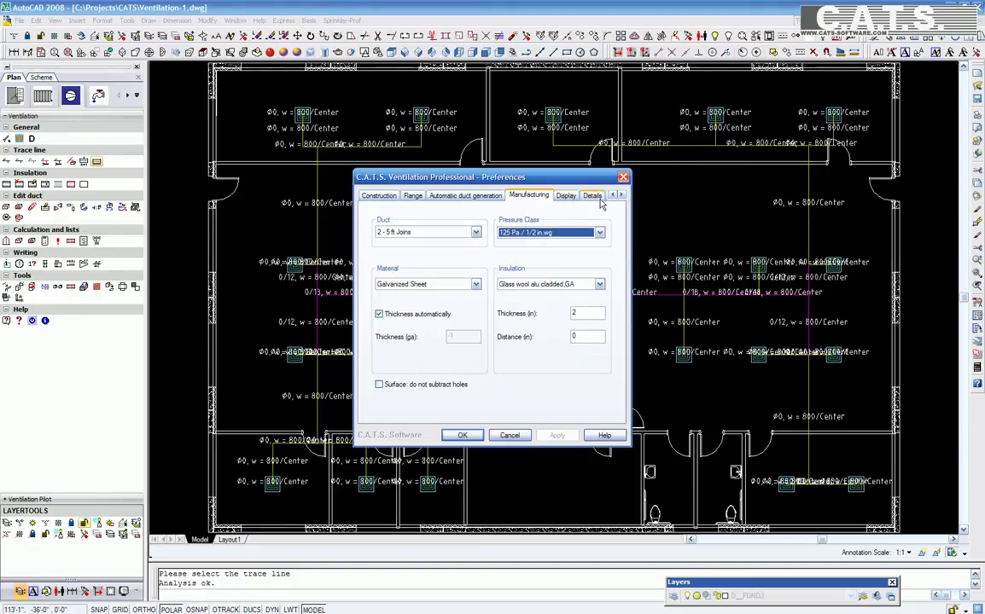
- Accept the preferences and generate the ducts on layer V__3D_SUPPLYAIR50
{"action": "left_click", "coordinate": [459, 436]}
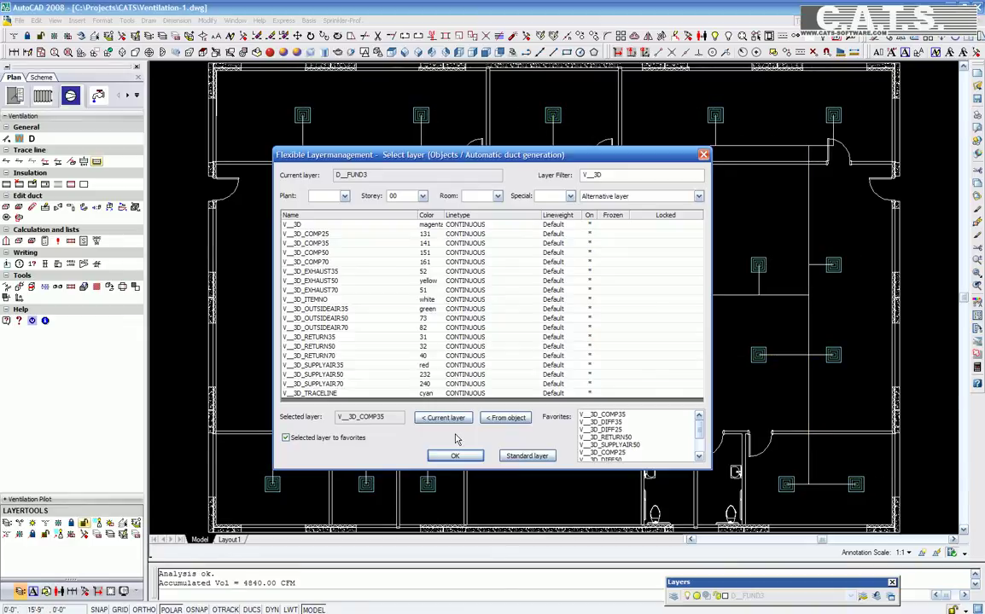
{"action": "left_click", "coordinate": [327, 374]}
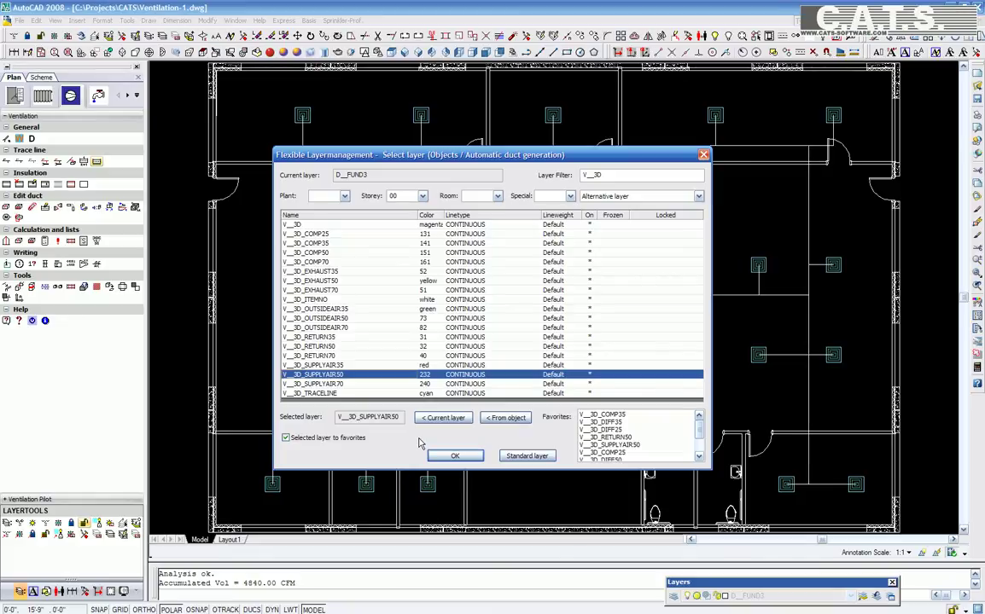
{"action": "left_click", "coordinate": [442, 456]}
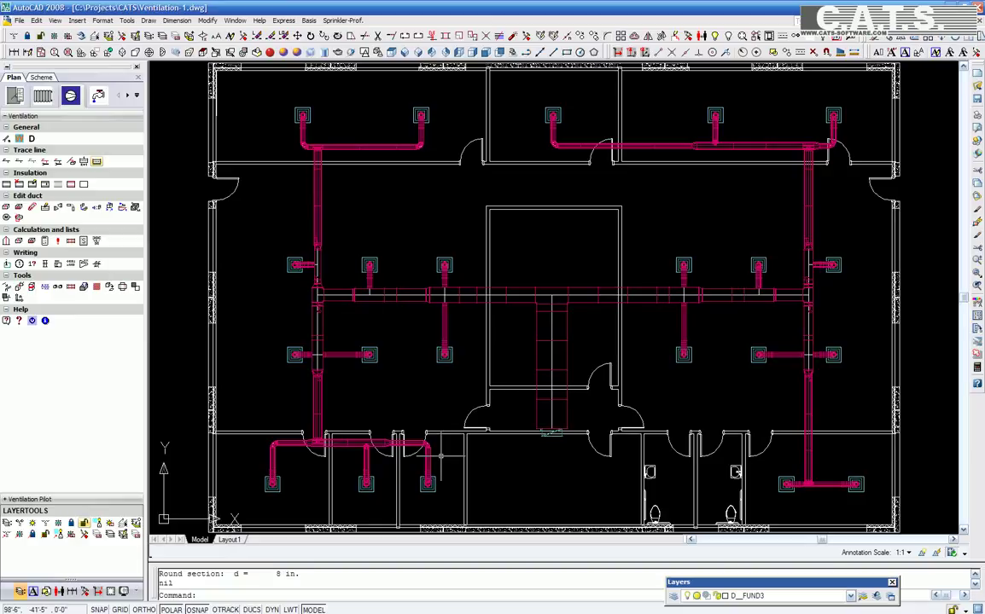
- Copy the fire damper 5' to the left along the corridor wall
{"action": "scroll", "coordinate": [548, 463], "scroll_direction": "up", "scroll_amount": 6}
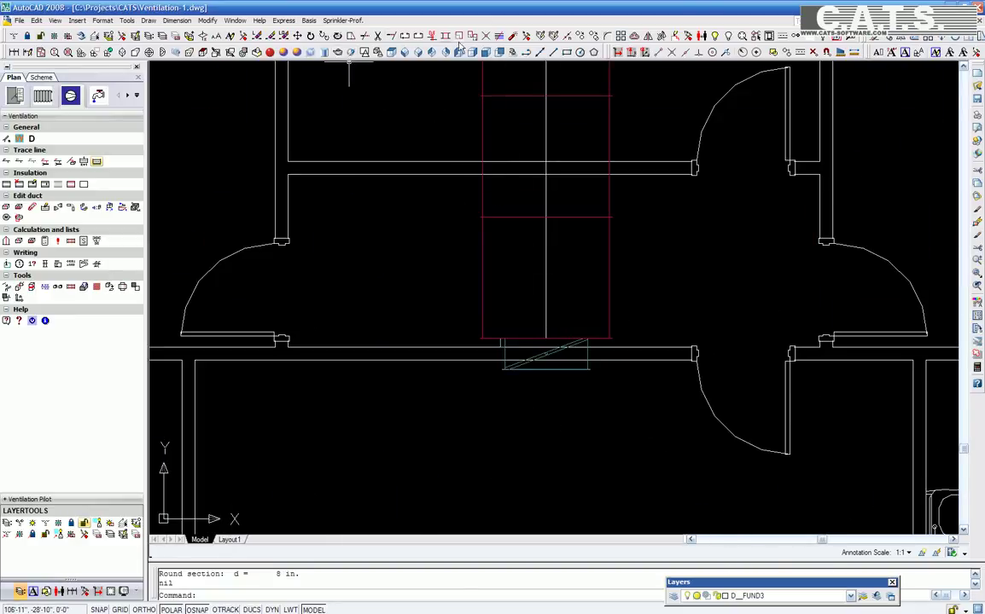
{"action": "left_click", "coordinate": [580, 37]}
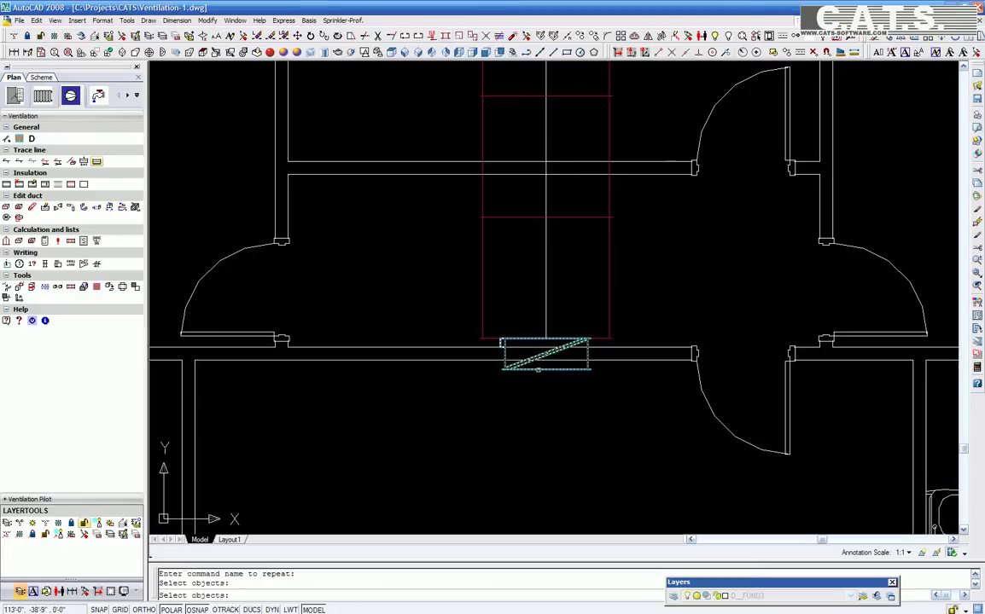
{"action": "left_click", "coordinate": [544, 356]}
{"action": "key", "text": "Return"}
{"action": "left_click", "coordinate": [545, 397]}
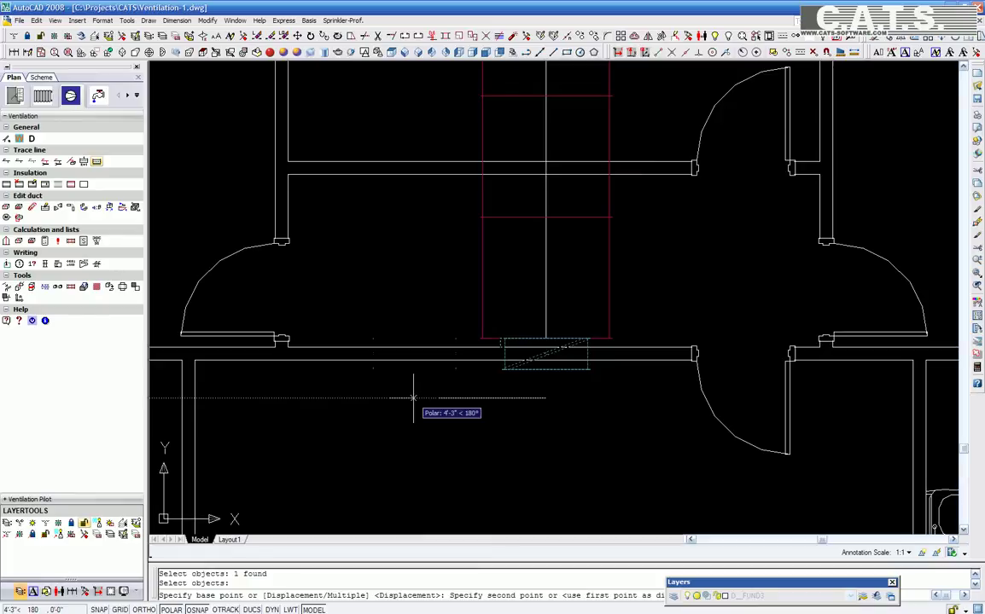
{"action": "type", "text": "5'"}
{"action": "key", "text": "Return"}
{"action": "key", "text": "Return"}
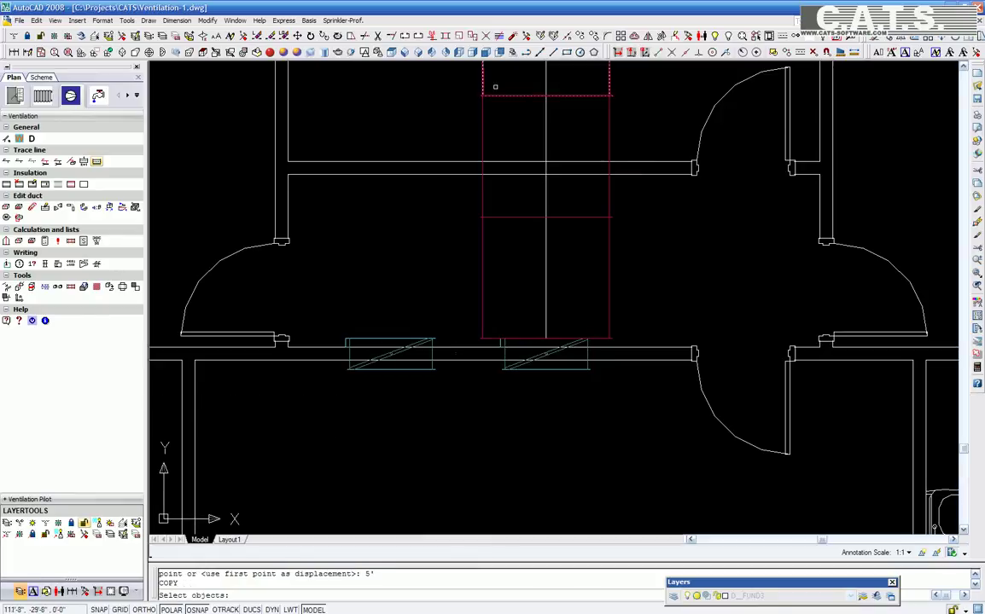
- Draw a trace line from the copied damper up past the corridor wall and about 5'-2" to the left
{"action": "left_click", "coordinate": [554, 52]}
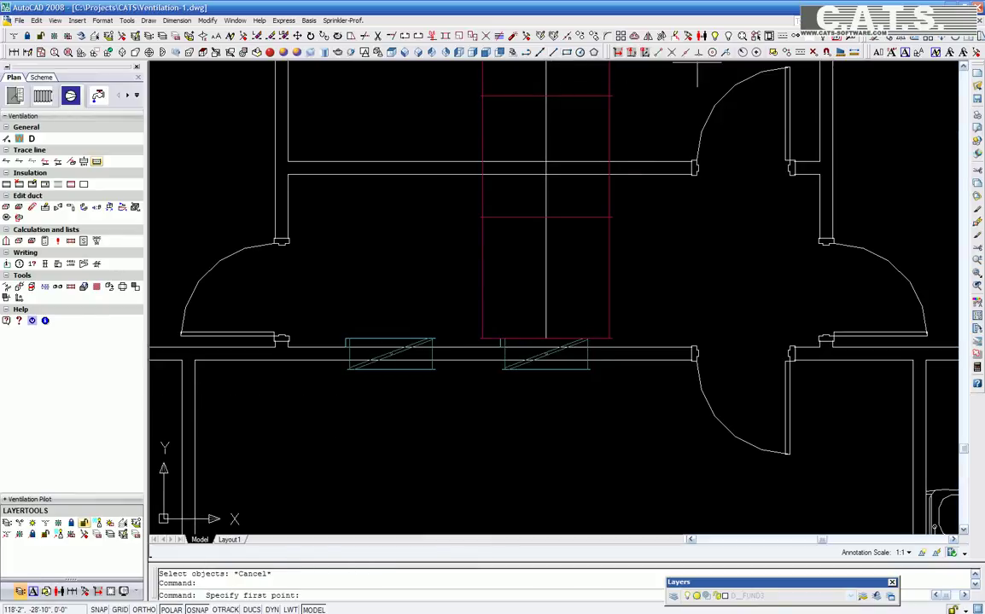
{"action": "left_click", "coordinate": [644, 52]}
{"action": "left_click", "coordinate": [387, 340]}
{"action": "scroll", "coordinate": [394, 333], "scroll_direction": "down", "scroll_amount": 4}
{"action": "middle_click_drag", "start_coordinate": [398, 318], "coordinate": [407, 402]}
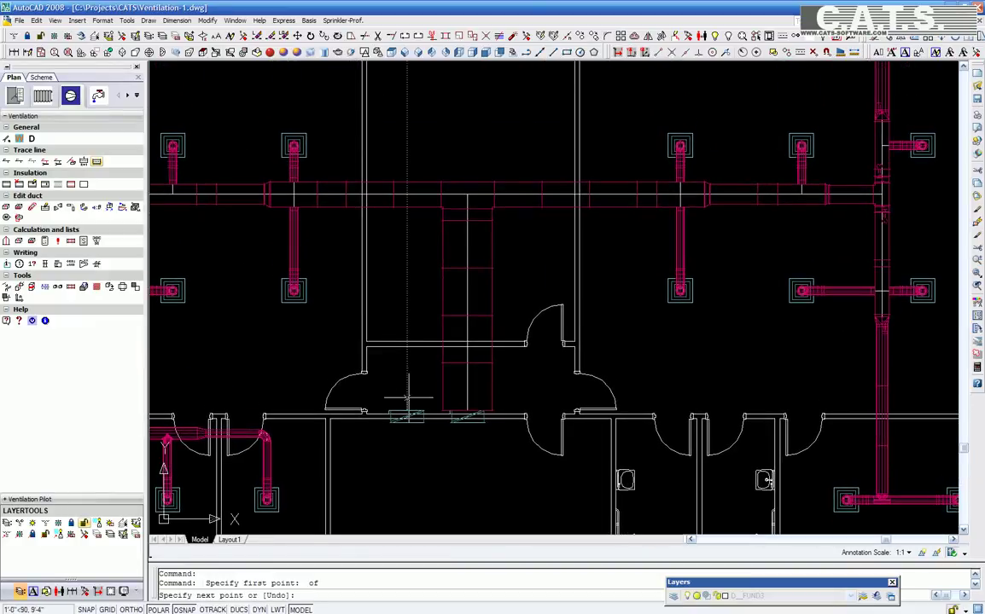
{"action": "left_click", "coordinate": [344, 318]}
{"action": "right_click", "coordinate": [349, 319]}
{"action": "left_click", "coordinate": [372, 326]}
- Draw a second trace line horizontally to the right from the corner of the new trace line
{"action": "right_click", "coordinate": [350, 263]}
{"action": "left_click", "coordinate": [376, 269]}
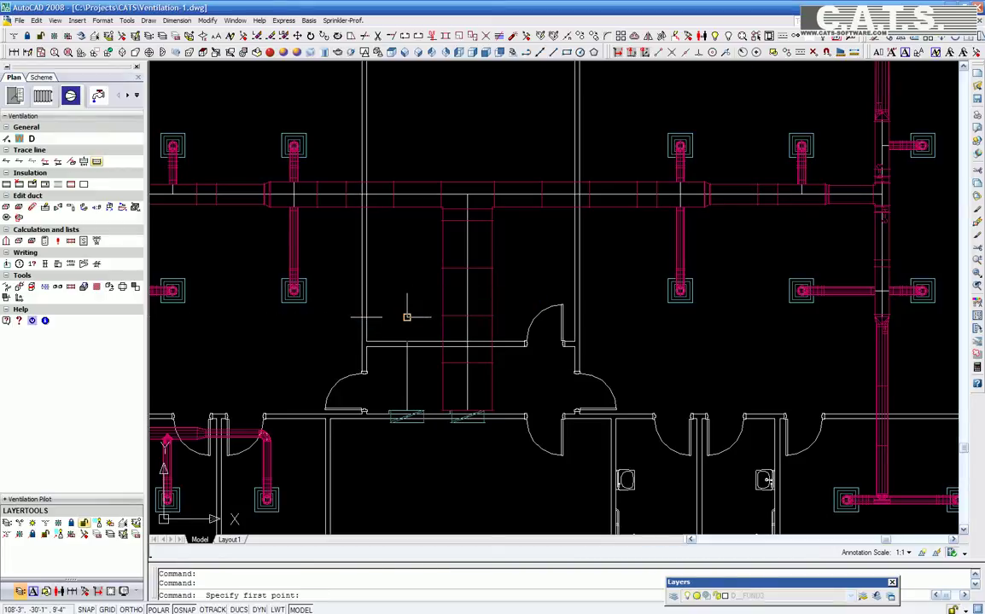
{"action": "left_click", "coordinate": [407, 317]}
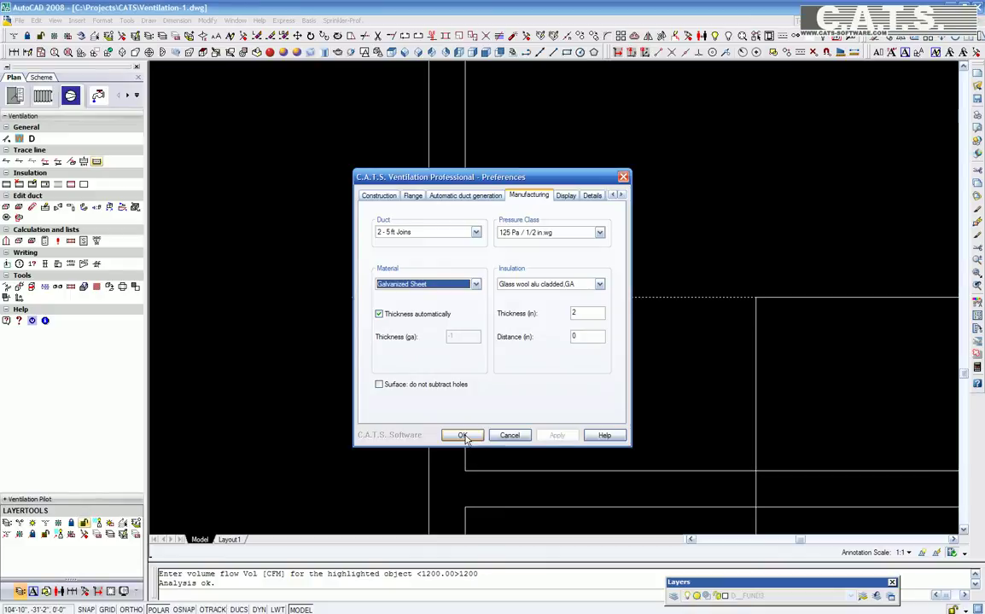
- Accept the preferences and generate the ducts along the new trace lines on layer V__3D_RETURN50
{"action": "left_click", "coordinate": [462, 436]}
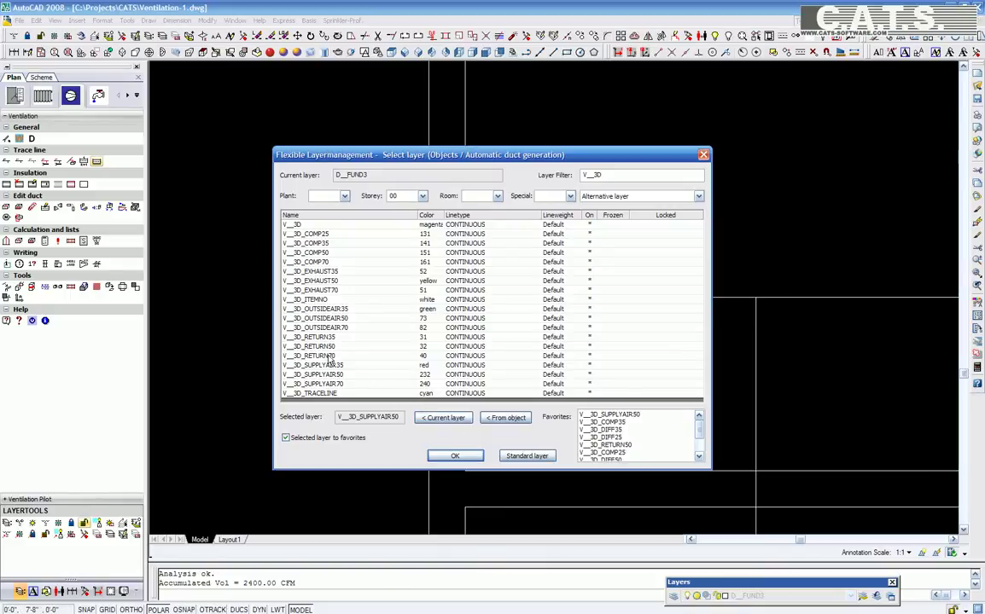
{"action": "left_click", "coordinate": [330, 357]}
{"action": "left_click", "coordinate": [451, 457]}
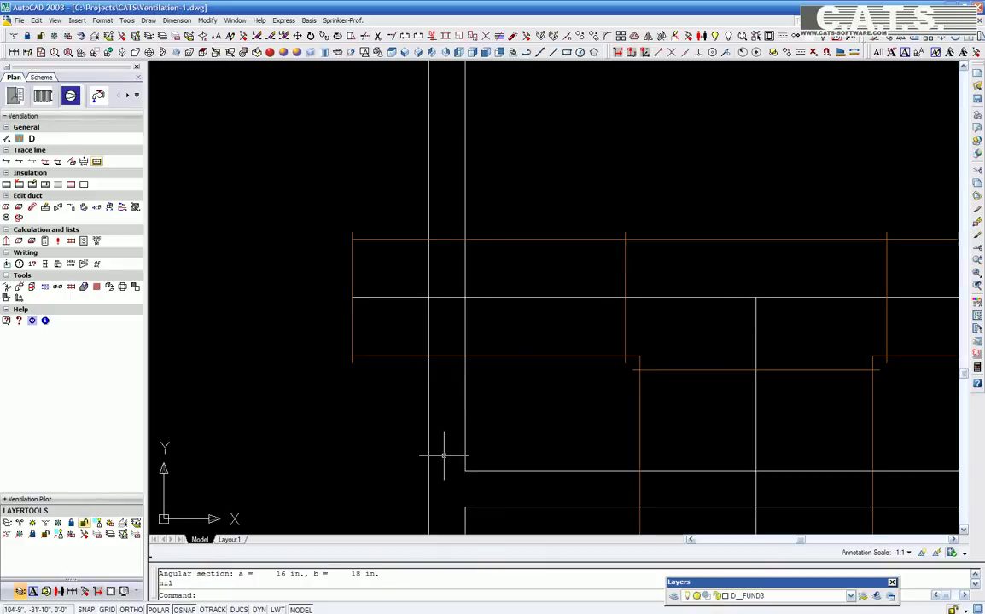
- Start a return air grille for the new return duct and set its air volume to 1200 CFM
{"action": "scroll", "coordinate": [595, 452], "scroll_direction": "down", "scroll_amount": 2}
{"action": "middle_click_drag", "start_coordinate": [670, 457], "coordinate": [460, 248]}
{"action": "scroll", "coordinate": [488, 328], "scroll_direction": "down", "scroll_amount": 4}
{"action": "middle_click_drag", "start_coordinate": [496, 349], "coordinate": [412, 338]}
{"action": "left_click", "coordinate": [49, 499]}
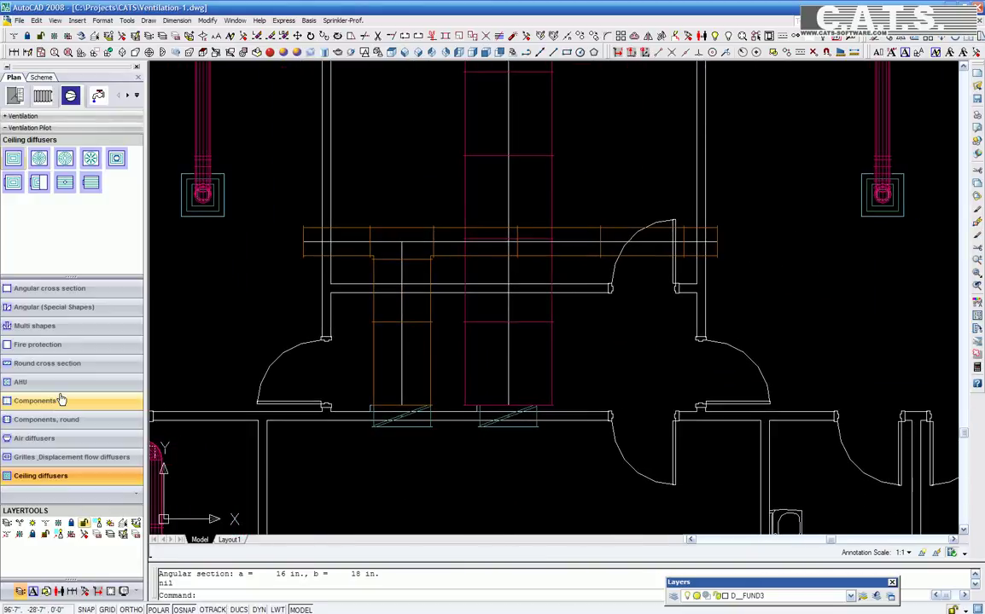
{"action": "left_click", "coordinate": [47, 457]}
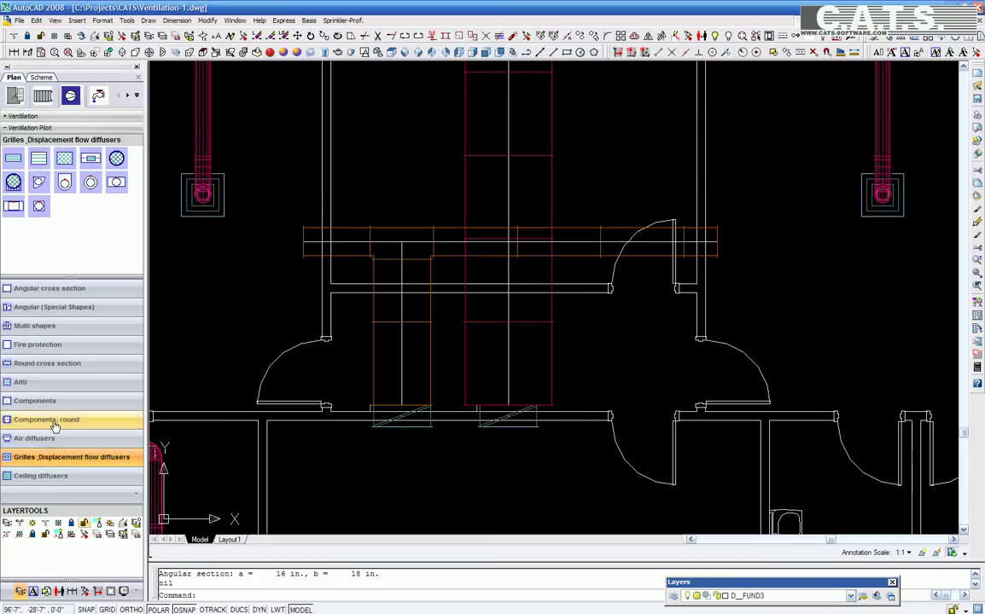
{"action": "left_click", "coordinate": [70, 165]}
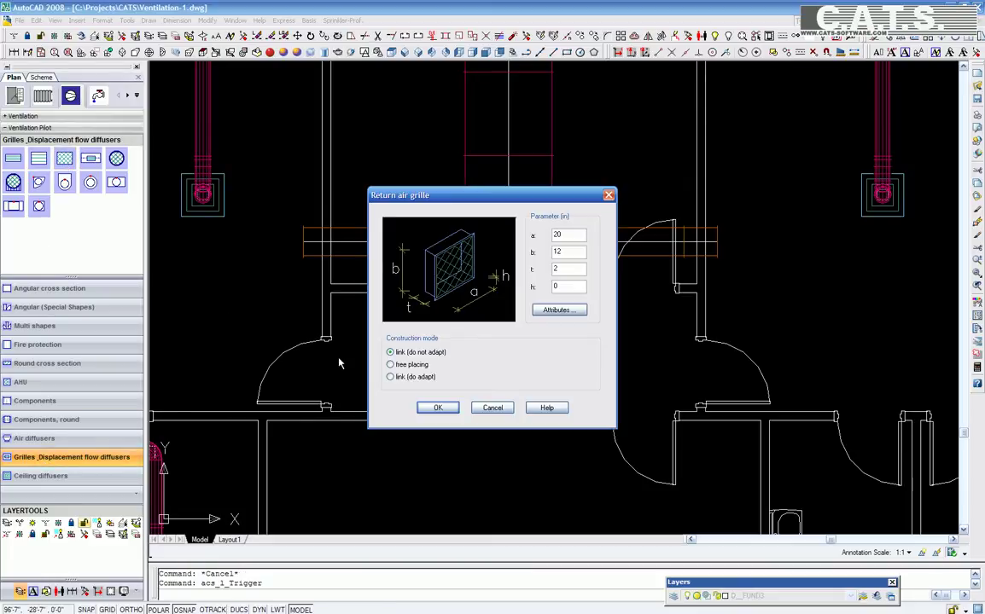
{"action": "left_click", "coordinate": [559, 309]}
{"action": "left_click_drag", "start_coordinate": [486, 312], "coordinate": [430, 314]}
{"action": "type", "text": "1200"}
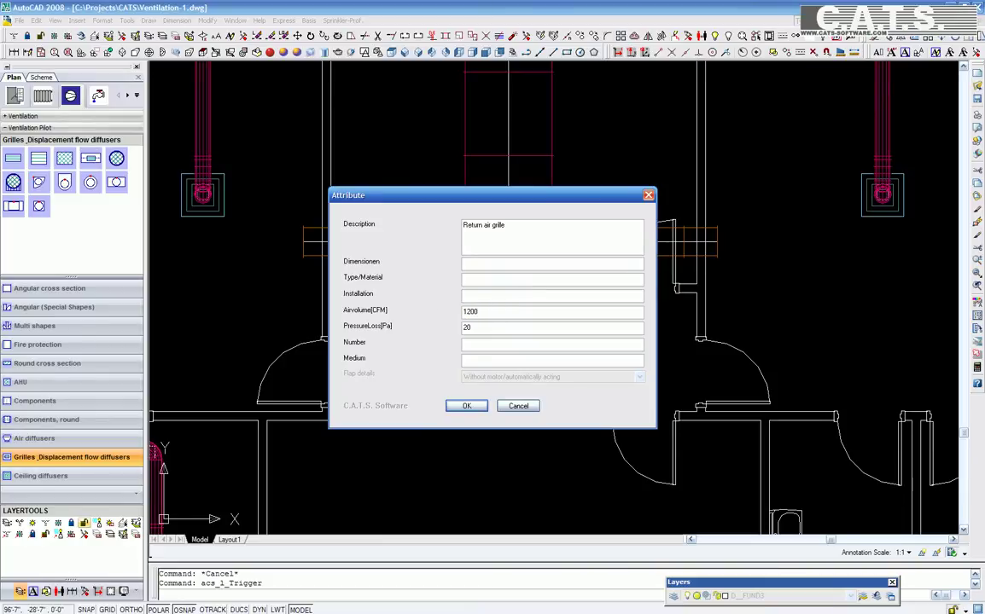
{"action": "left_click", "coordinate": [467, 406]}
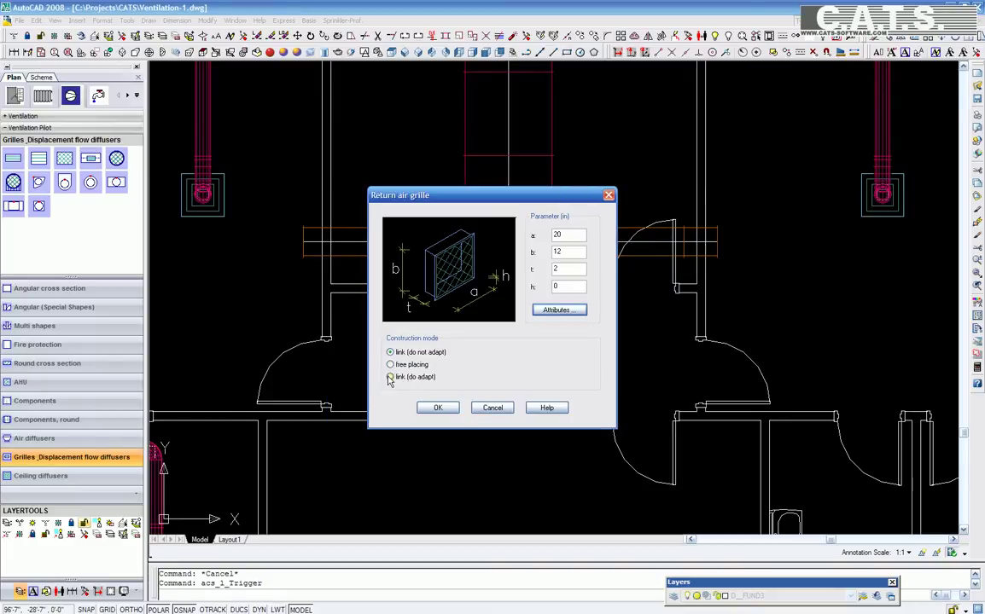
- Link the return air grille, adapted to the duct size, to the right end of the return duct on layer V__3D_DIFF50
{"action": "left_click", "coordinate": [390, 377]}
{"action": "left_click", "coordinate": [438, 408]}
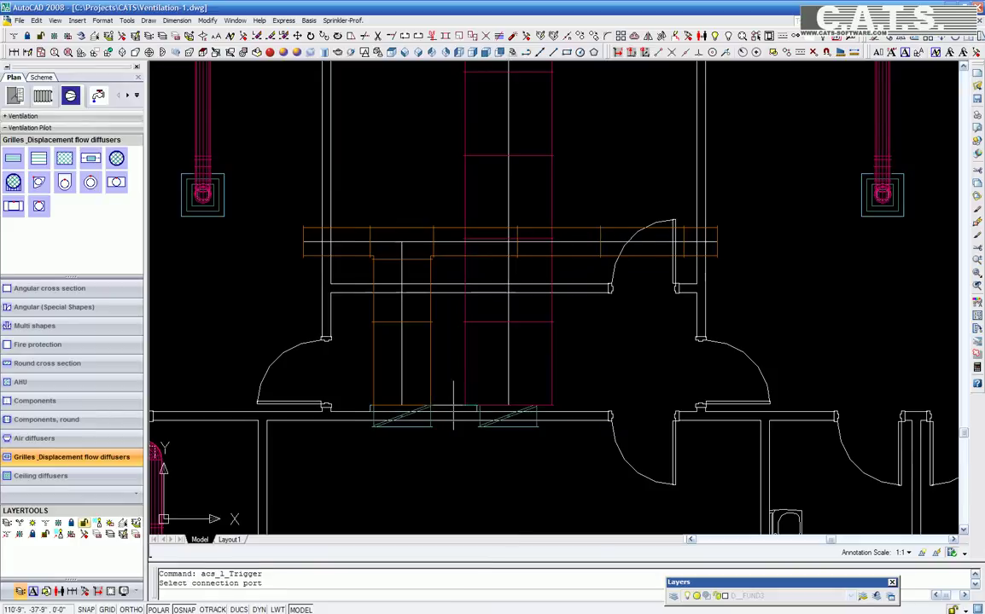
{"action": "left_click", "coordinate": [649, 226]}
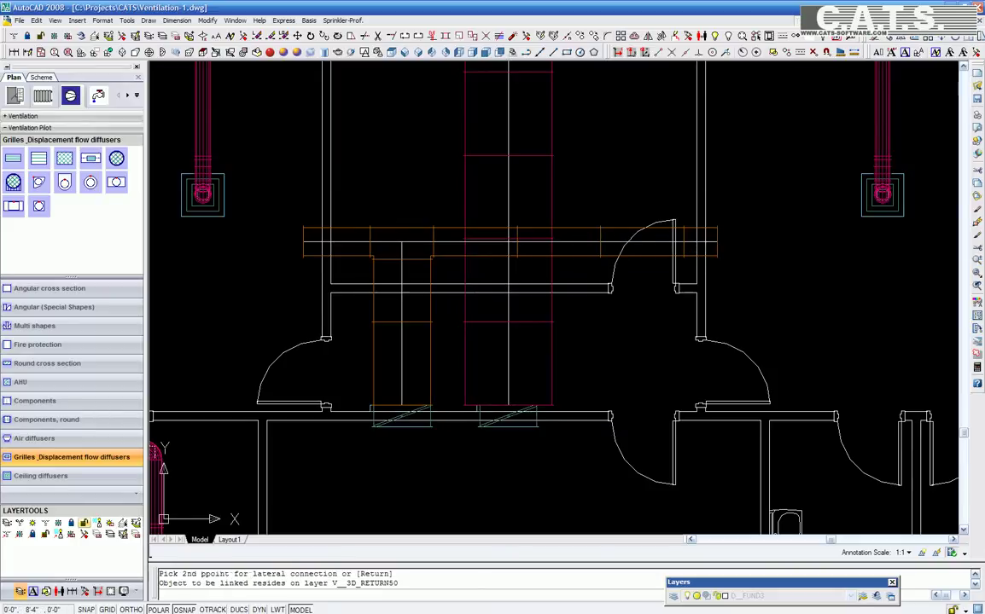
{"action": "left_click", "coordinate": [731, 297]}
{"action": "left_click", "coordinate": [458, 243]}
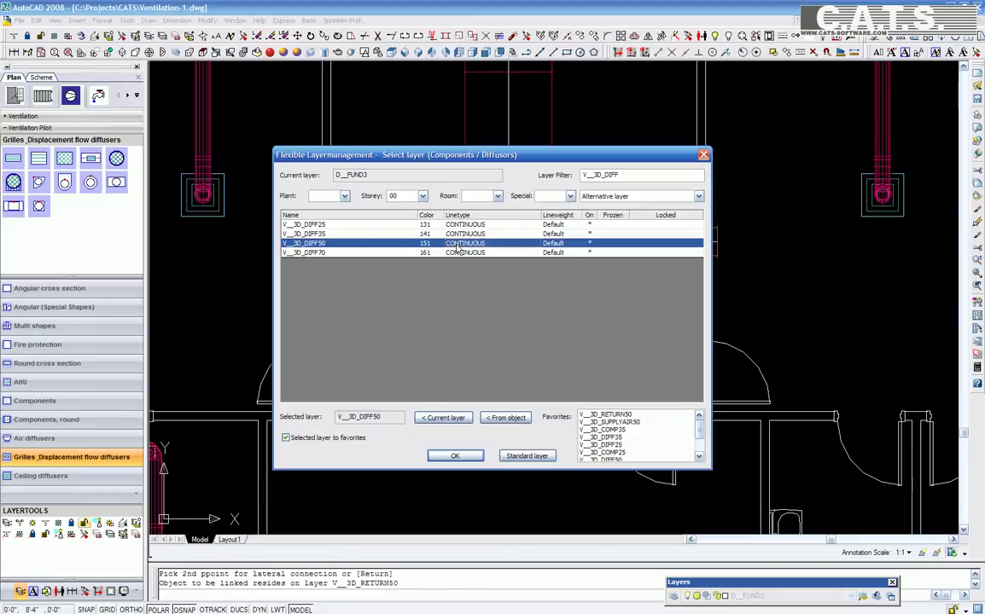
{"action": "left_click", "coordinate": [446, 456]}
{"action": "key", "text": "Return"}
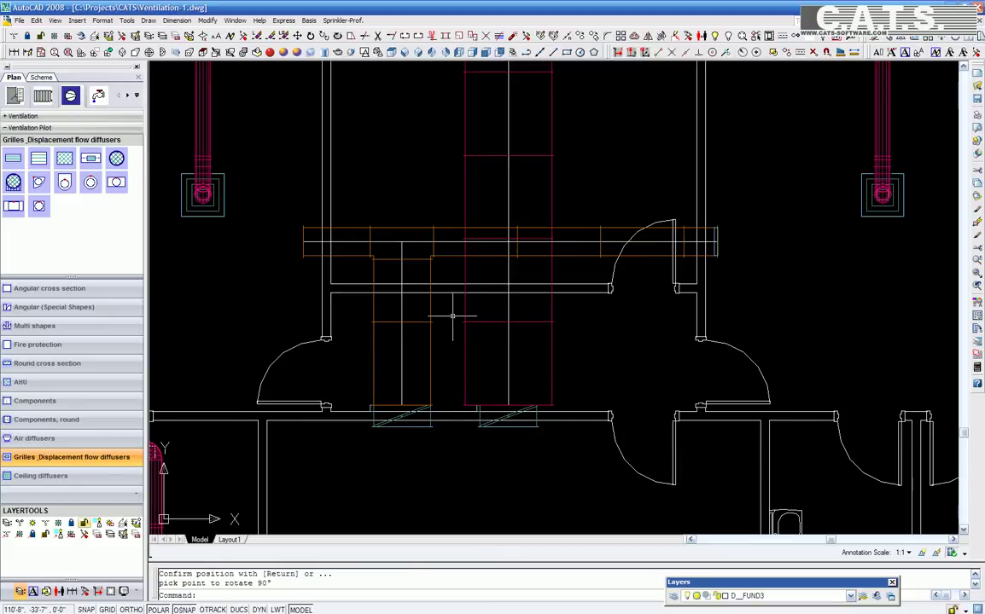
- Link another return air grille, adapted to the duct size, to the left end of the return duct
{"action": "right_click", "coordinate": [451, 318]}
{"action": "left_click", "coordinate": [453, 327]}
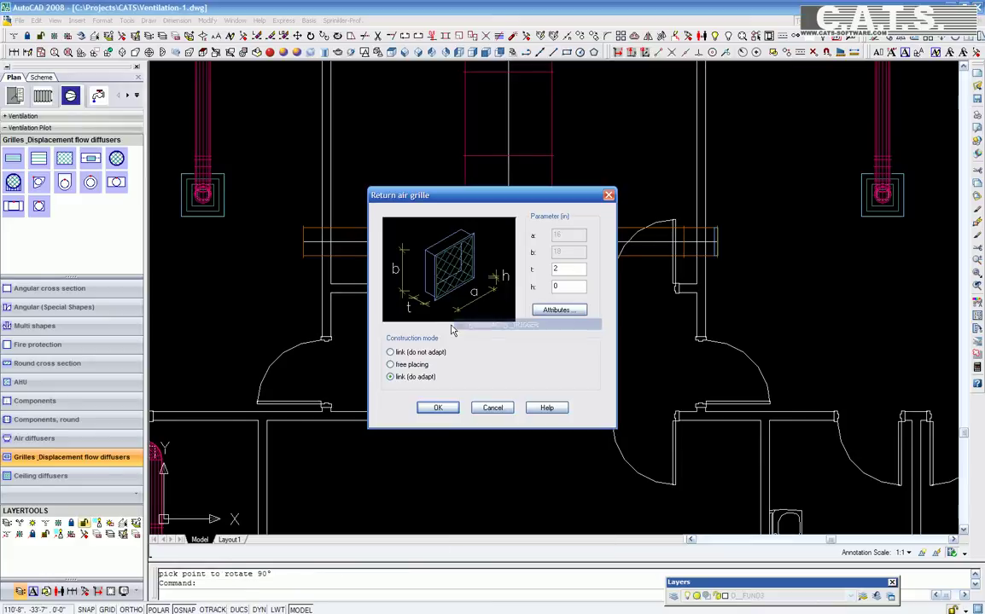
{"action": "left_click", "coordinate": [435, 408]}
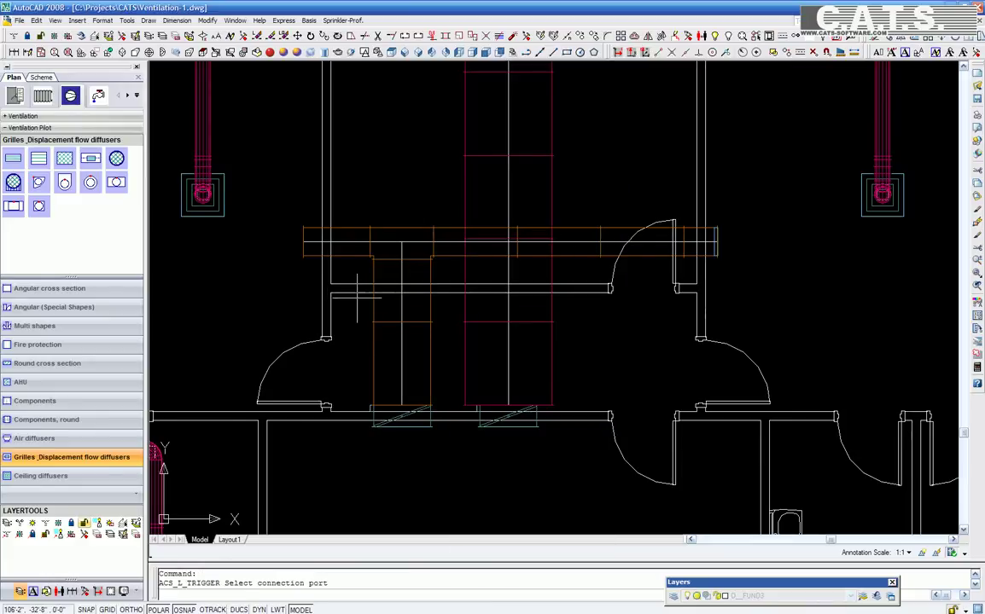
{"action": "left_click", "coordinate": [303, 245]}
{"action": "key", "text": "Return"}
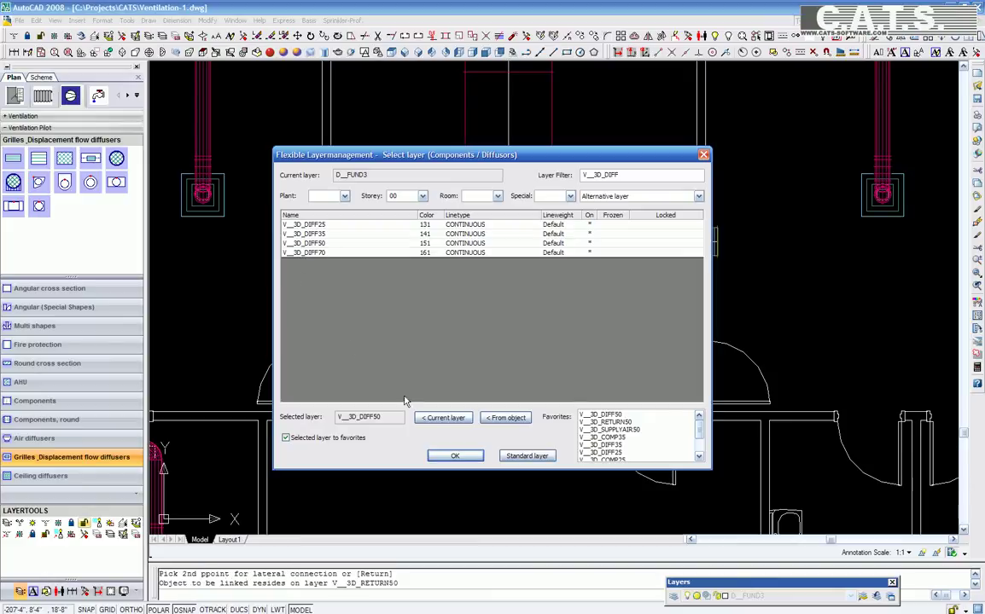